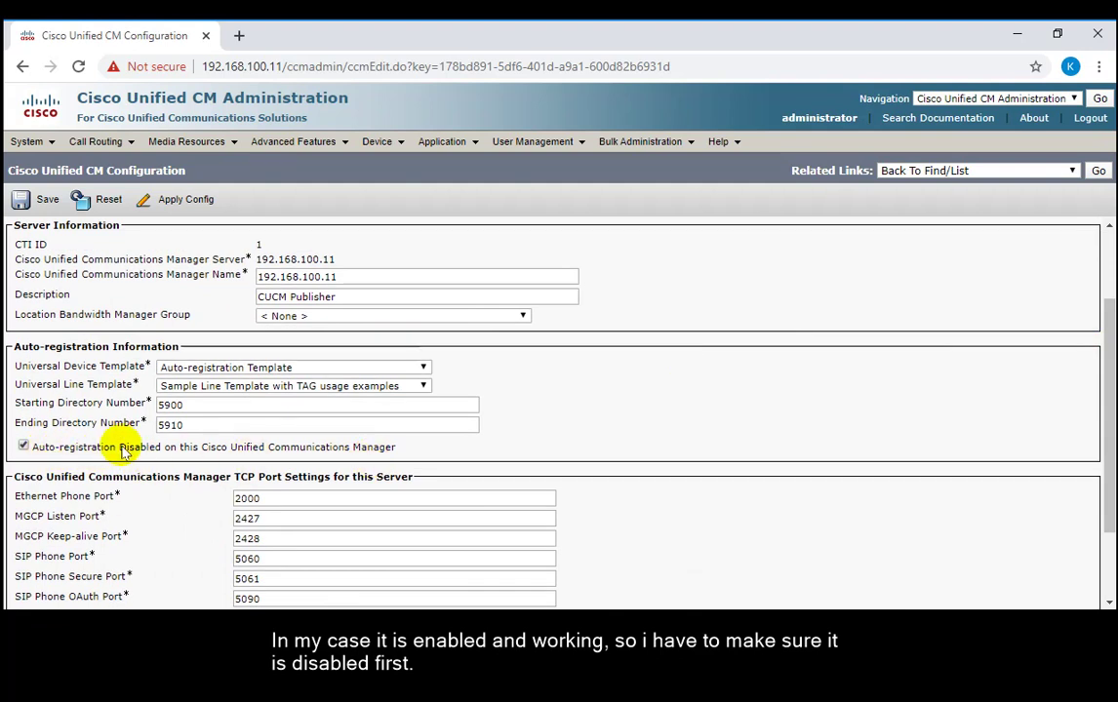
Check the auto-registration disabled setting on the CUCM Publisher, and open the CUCM Subscriber 192.168.100.12 configuration to check the same setting
left_click_drag(119, 449, 153, 454)
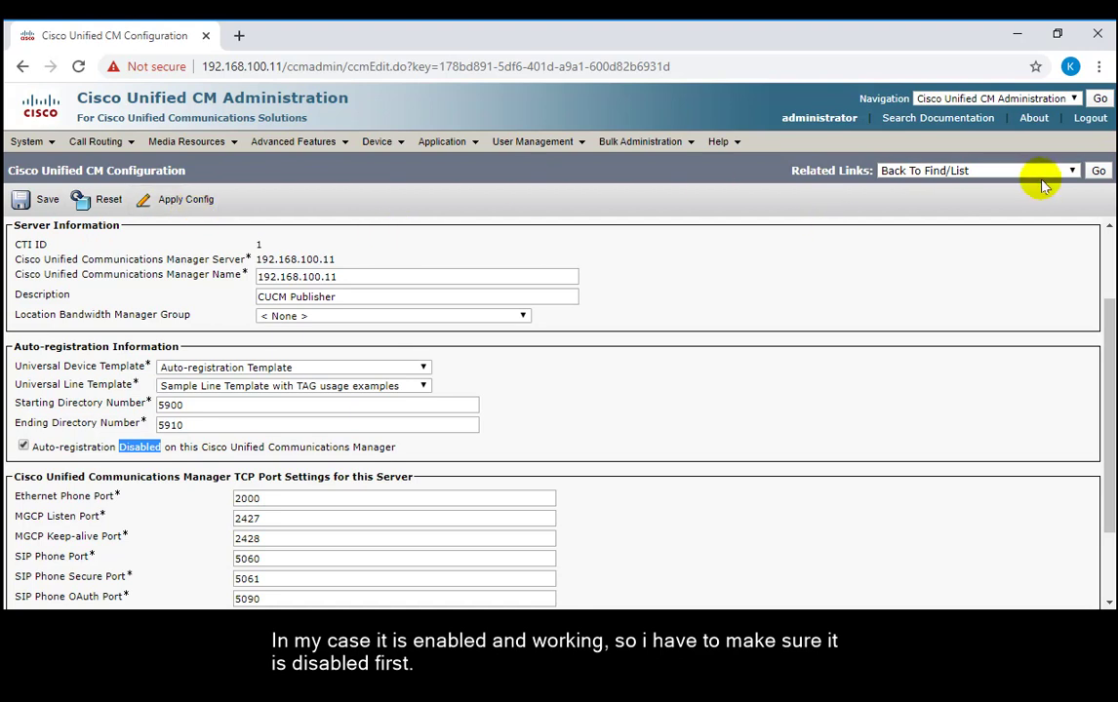
left_click(1099, 171)
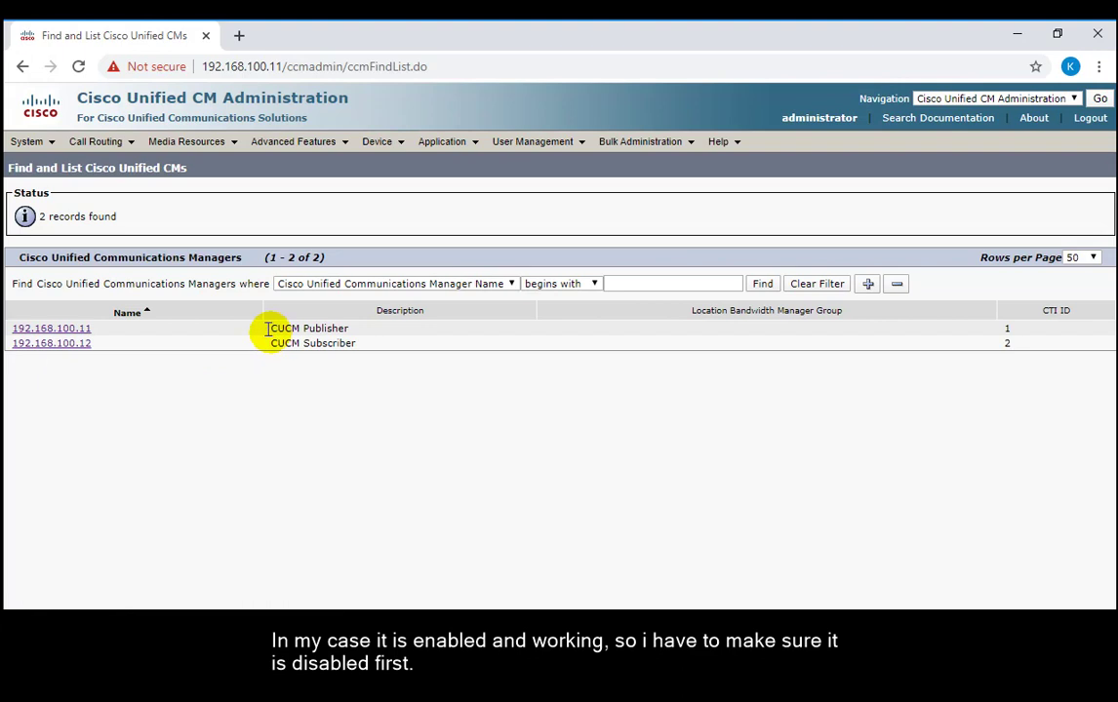
left_click_drag(269, 329, 345, 325)
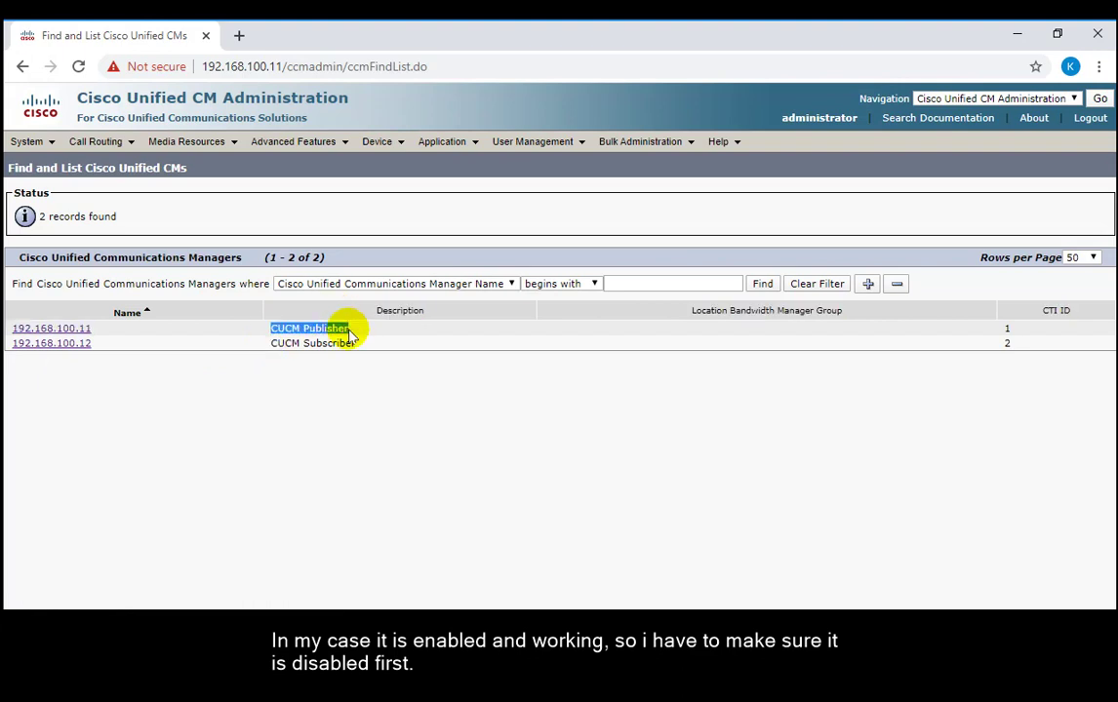
left_click_drag(270, 342, 400, 357)
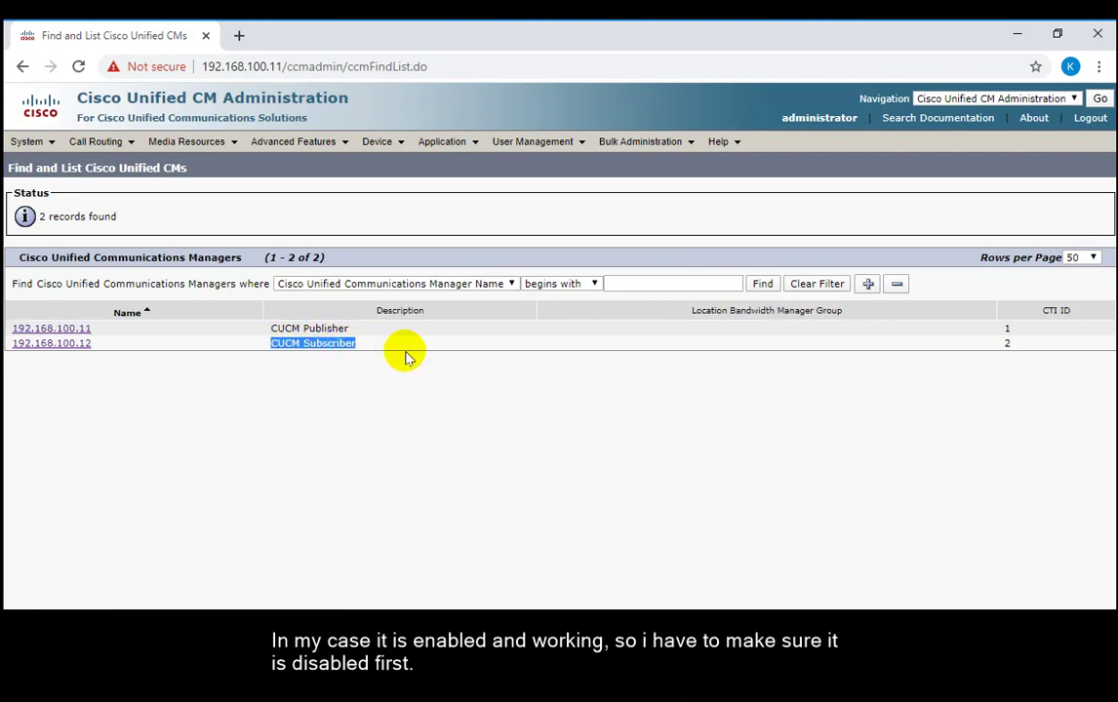
left_click(37, 345)
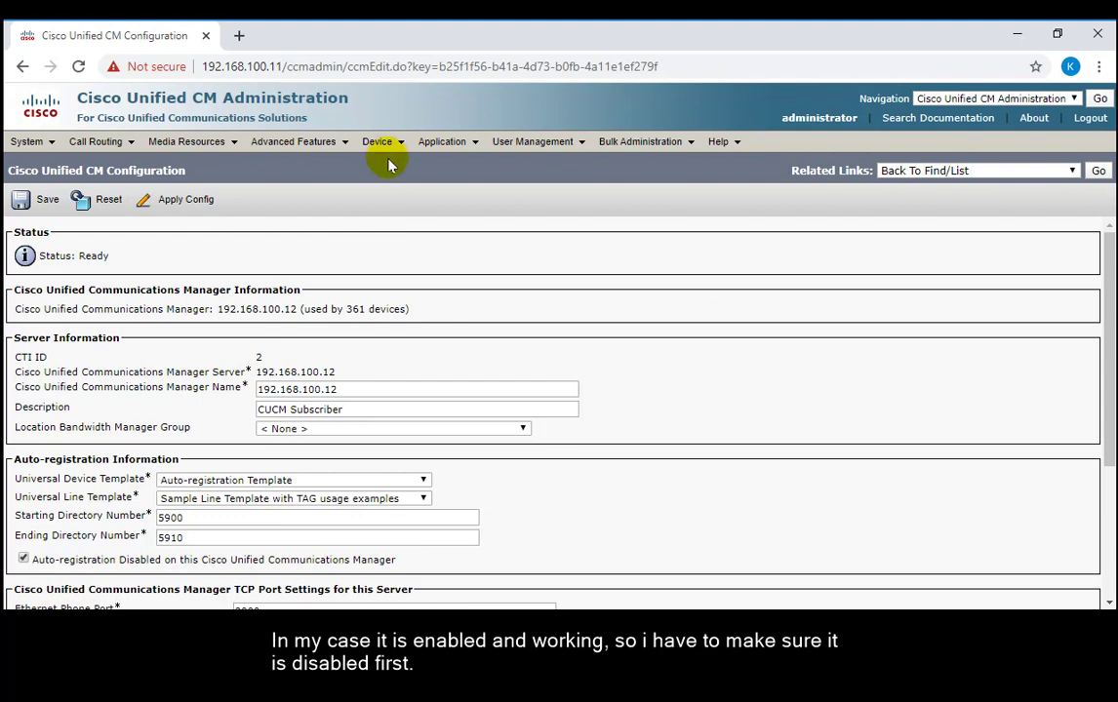
Open the phone list, and copy the MAC address 4CBC489F87CD from the Notepad notes, checking the phone type there
mouse_move(380, 142)
left_click(394, 224)
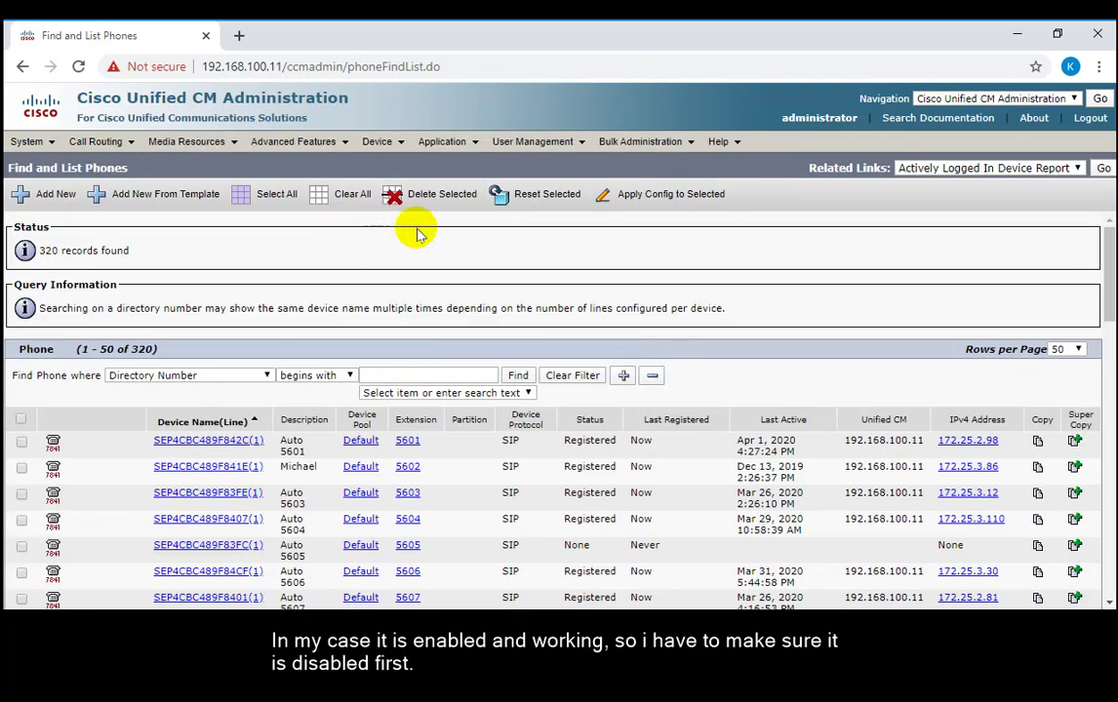
key("alt+Tab")
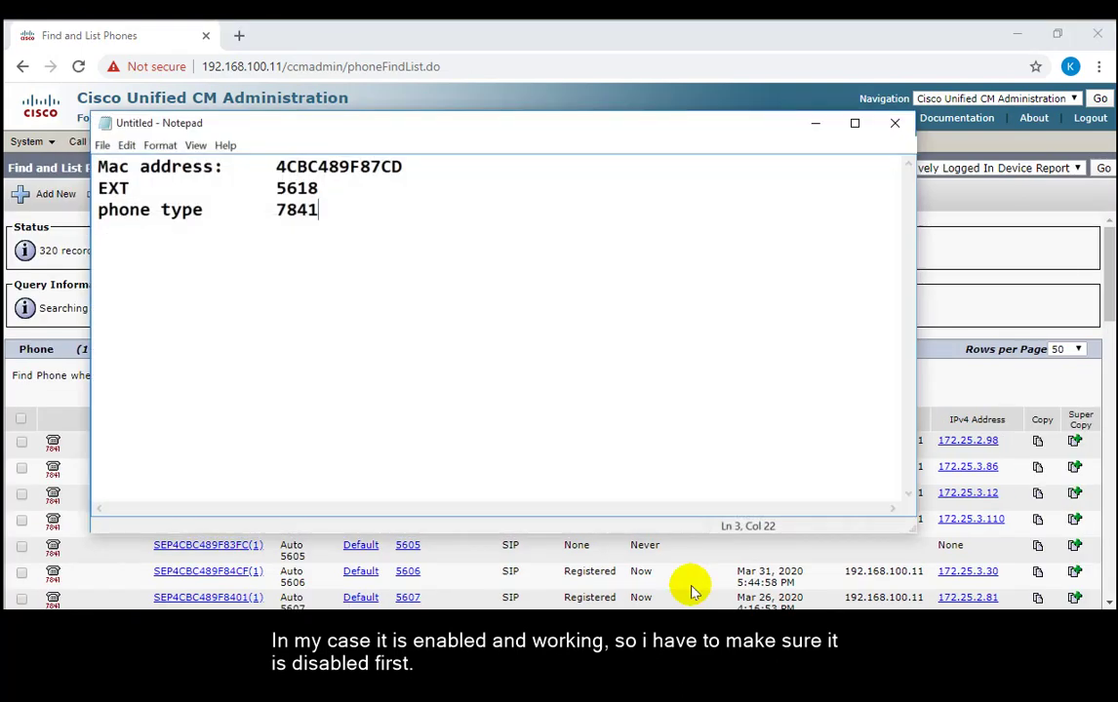
left_click_drag(402, 167, 274, 167)
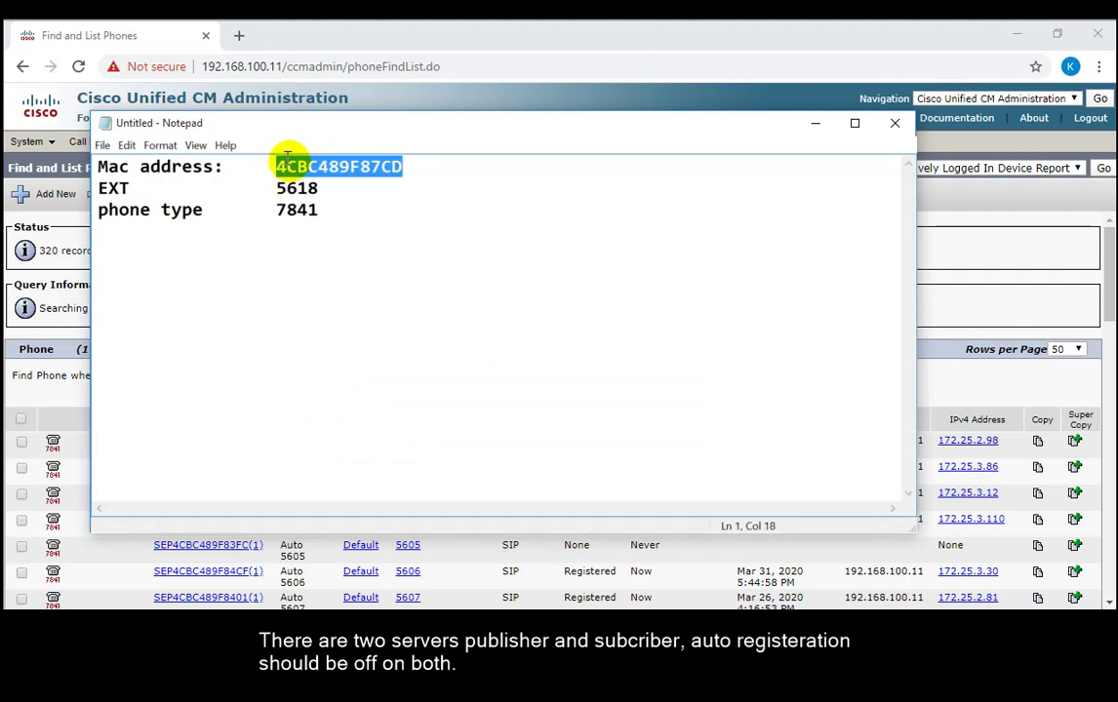
right_click(291, 161)
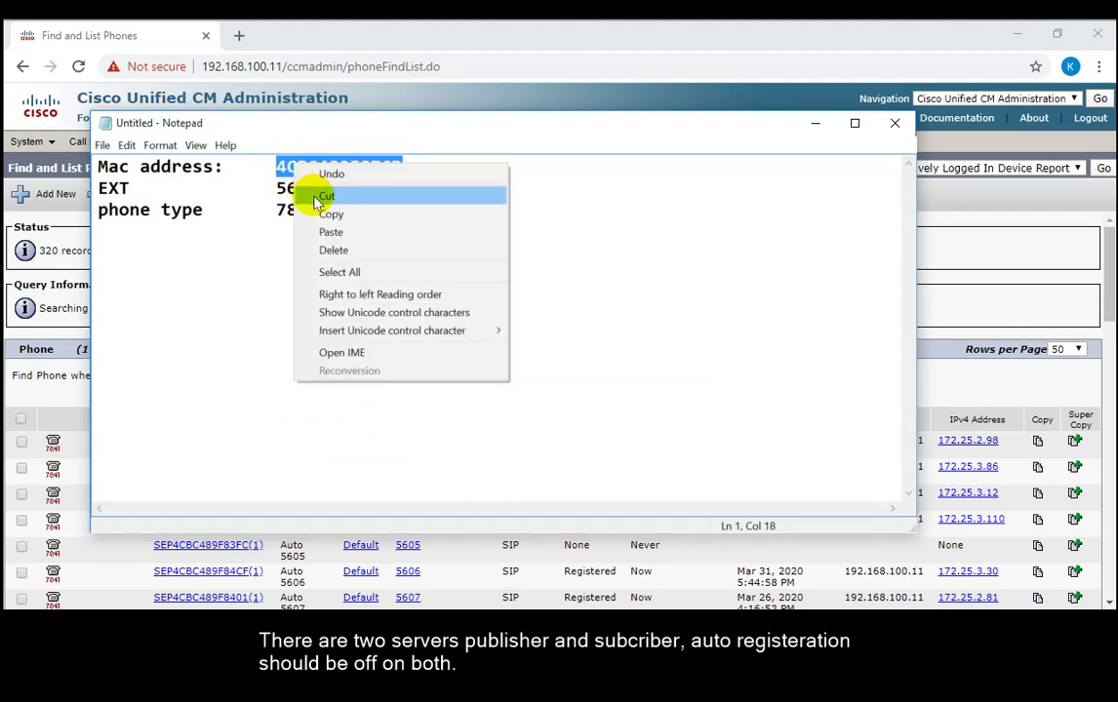
left_click(316, 212)
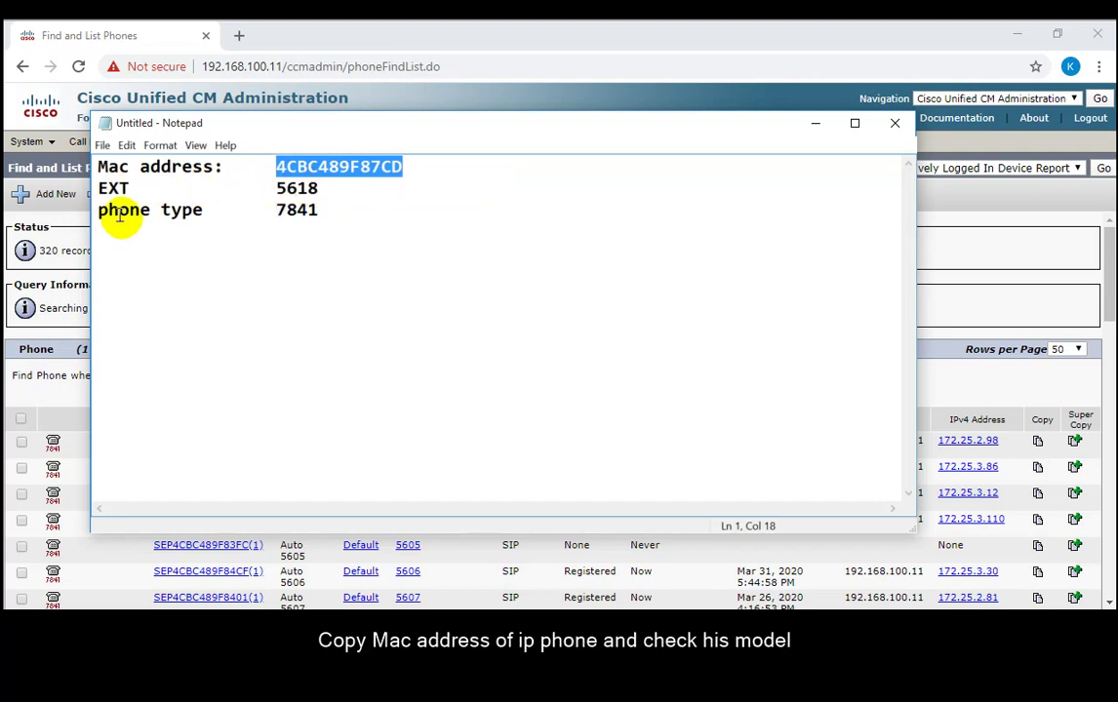
left_click_drag(106, 207, 210, 216)
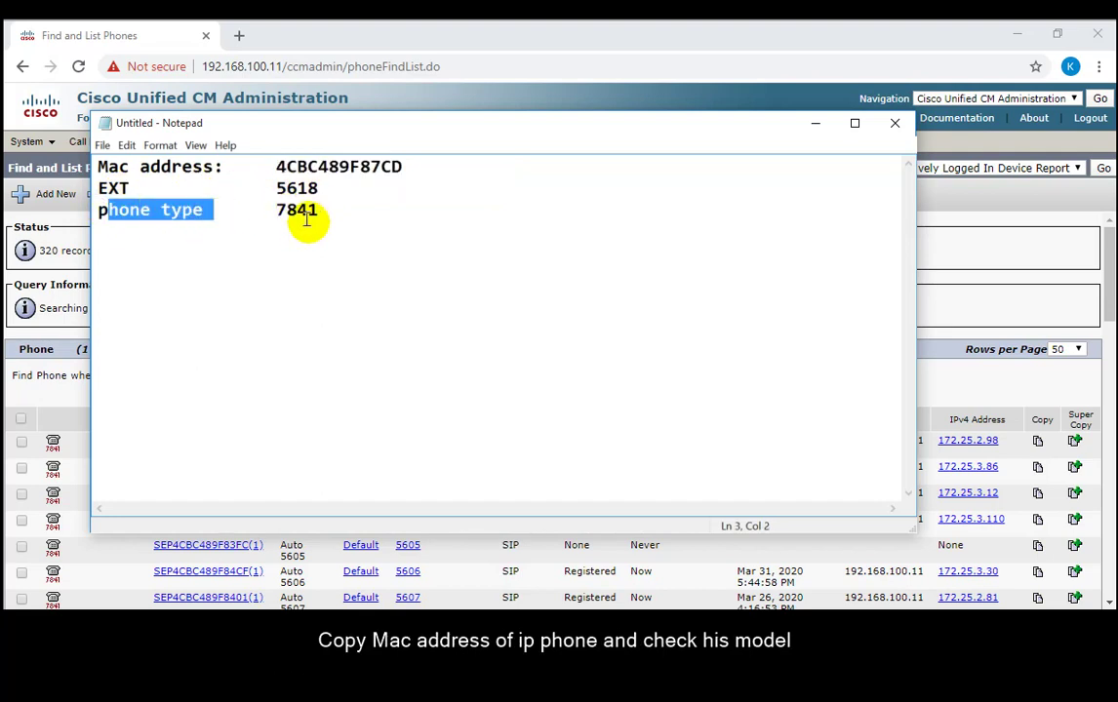
left_click(343, 218)
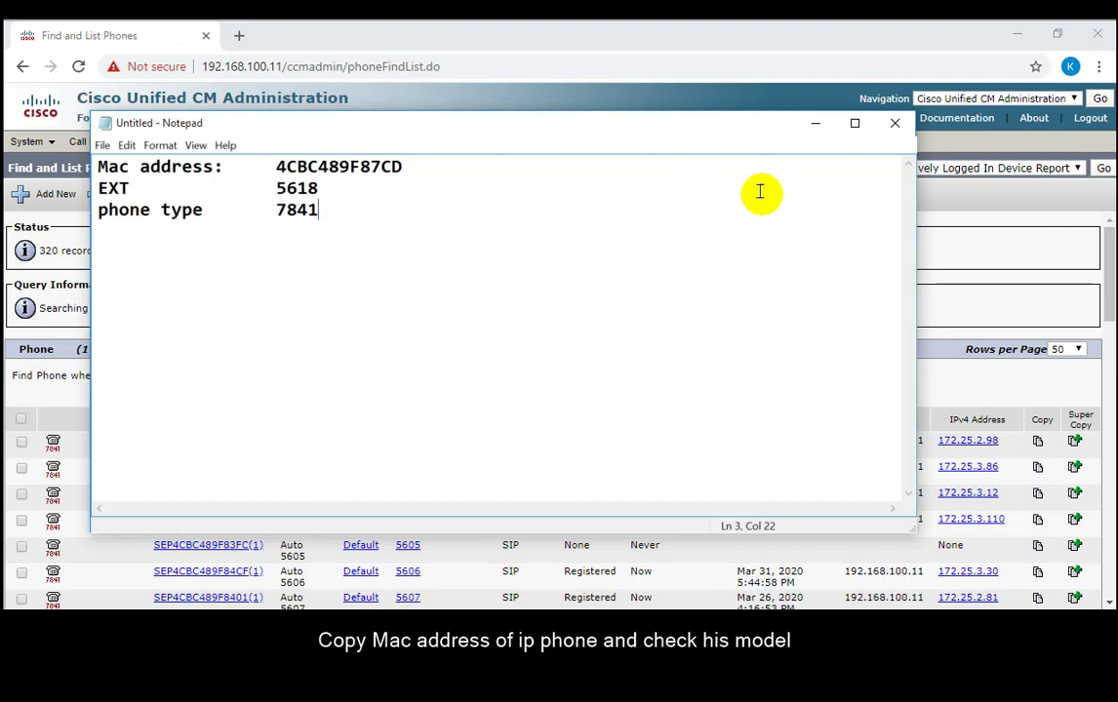
left_click(815, 123)
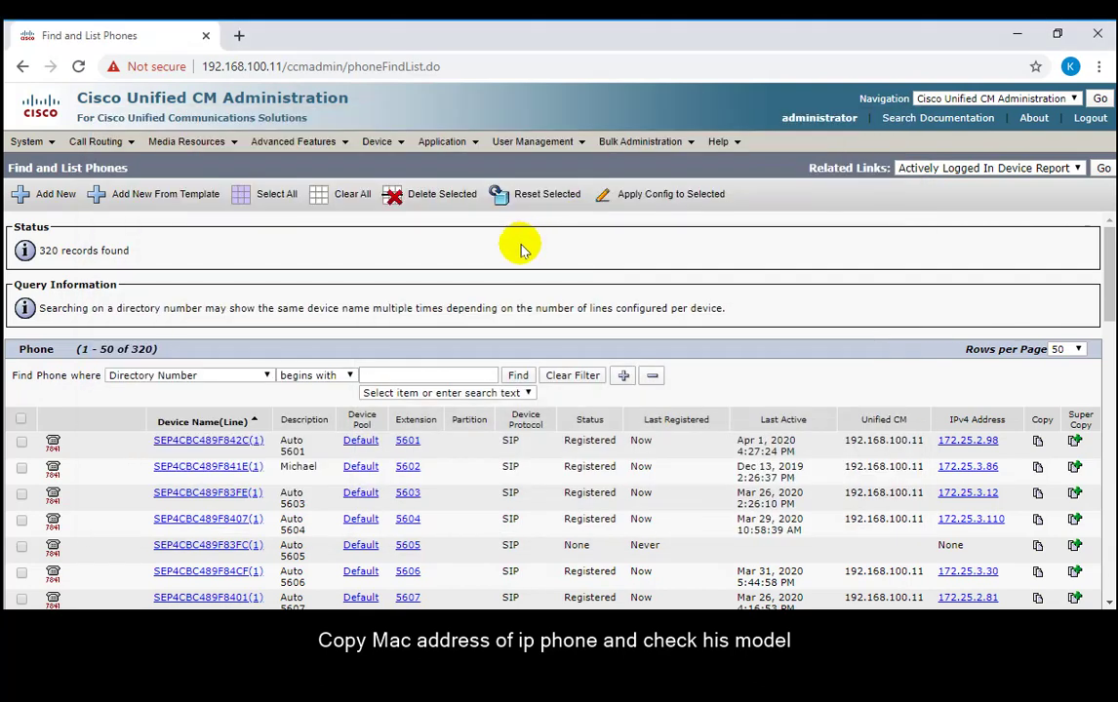
Start adding a new phone of type Cisco 7841, checking the model against the Notepad notes, and proceed to its configuration
left_click(48, 202)
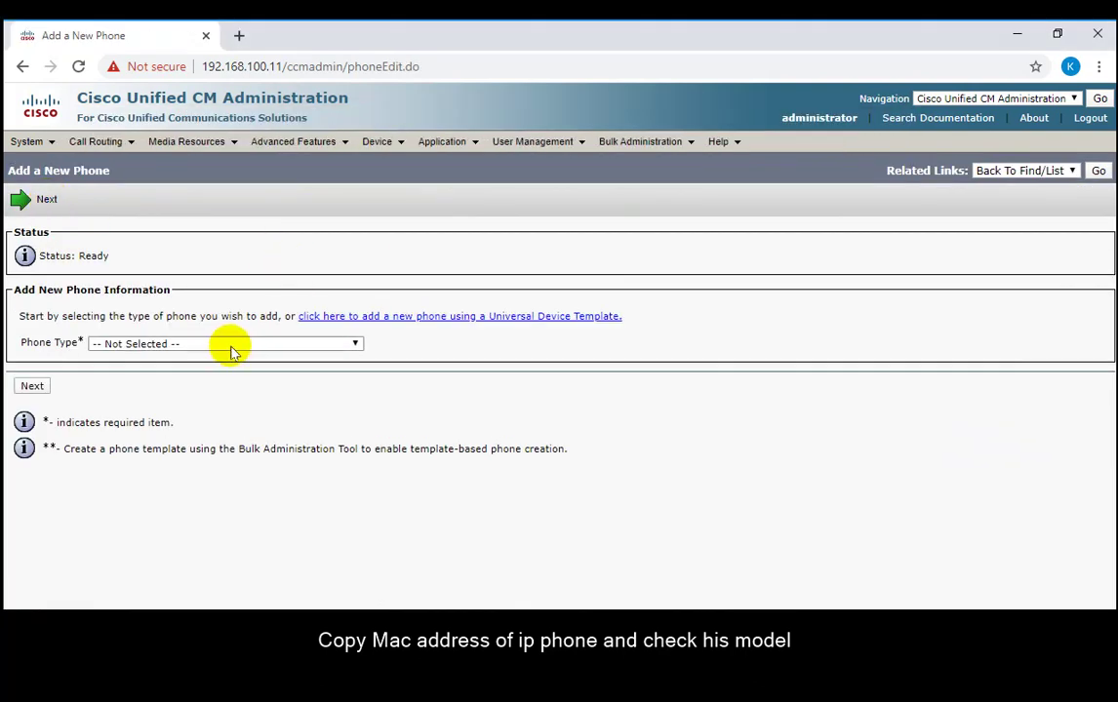
left_click(231, 348)
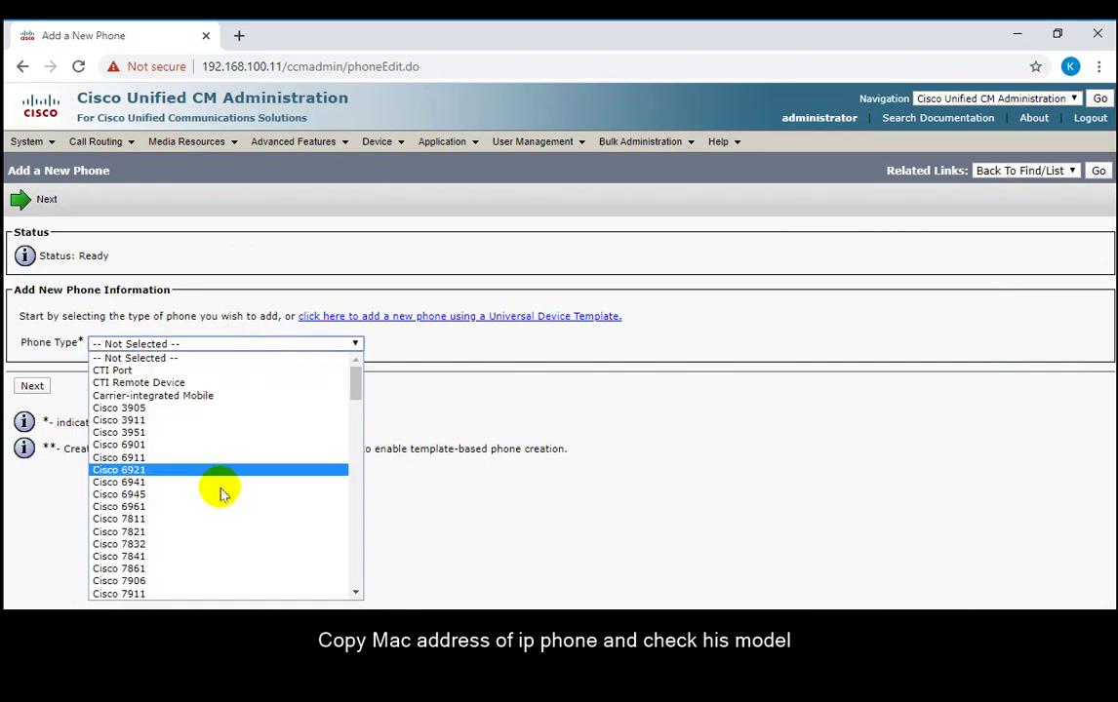
left_click(127, 557)
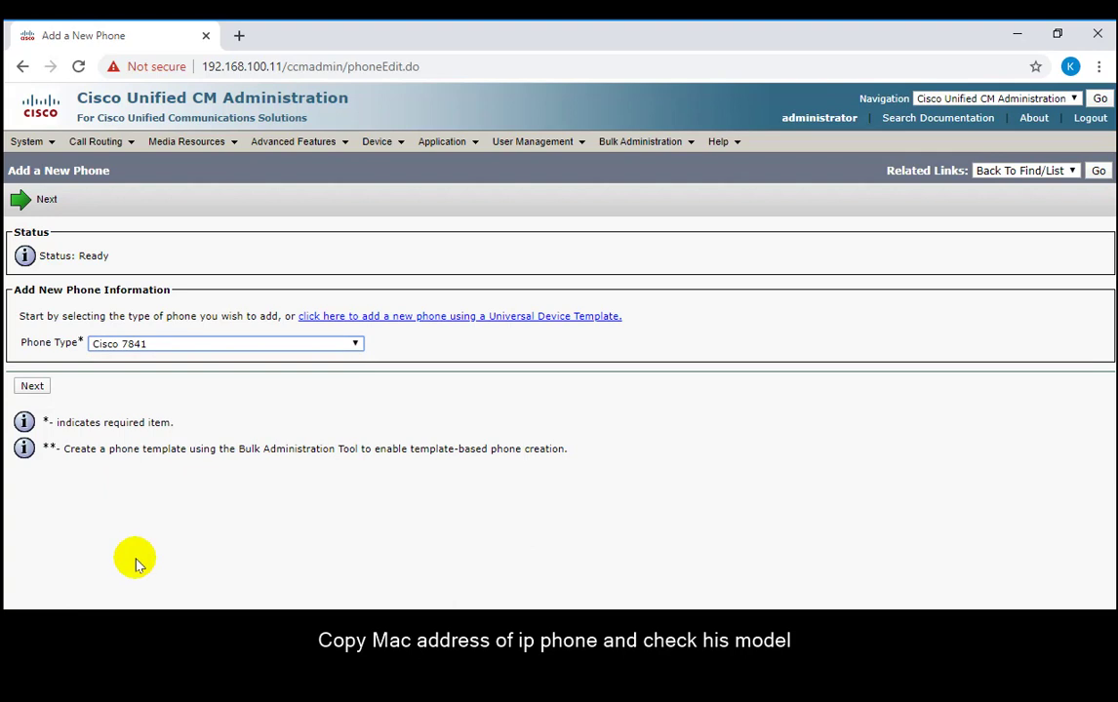
key("alt+Tab")
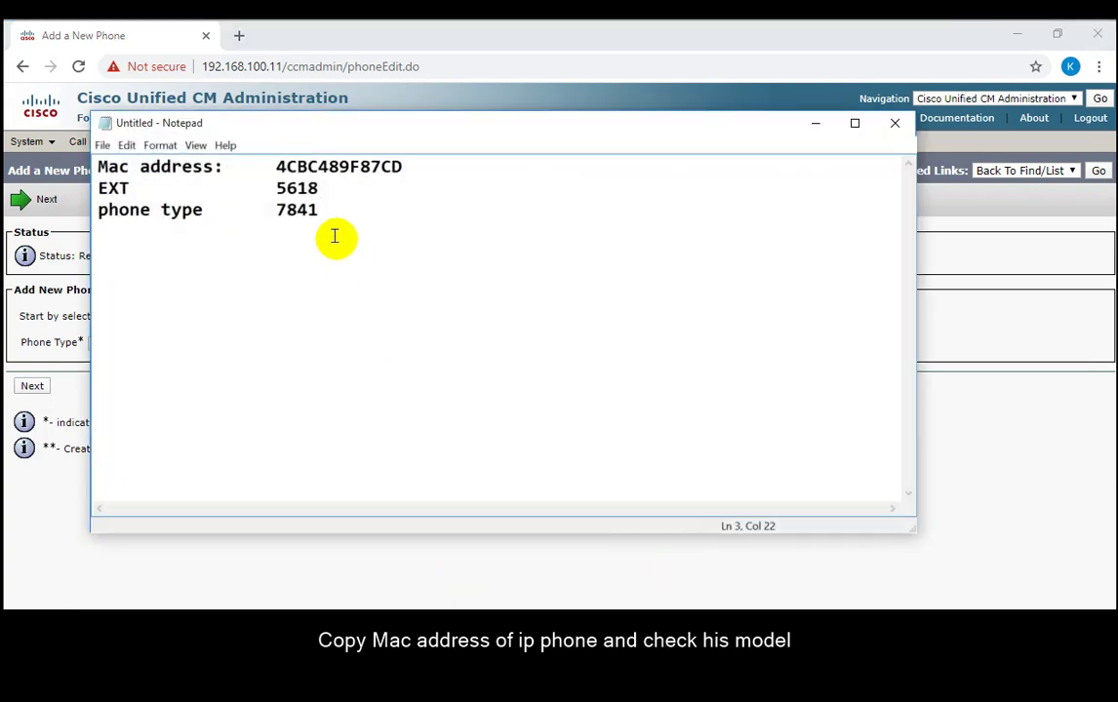
left_click_drag(322, 209, 99, 216)
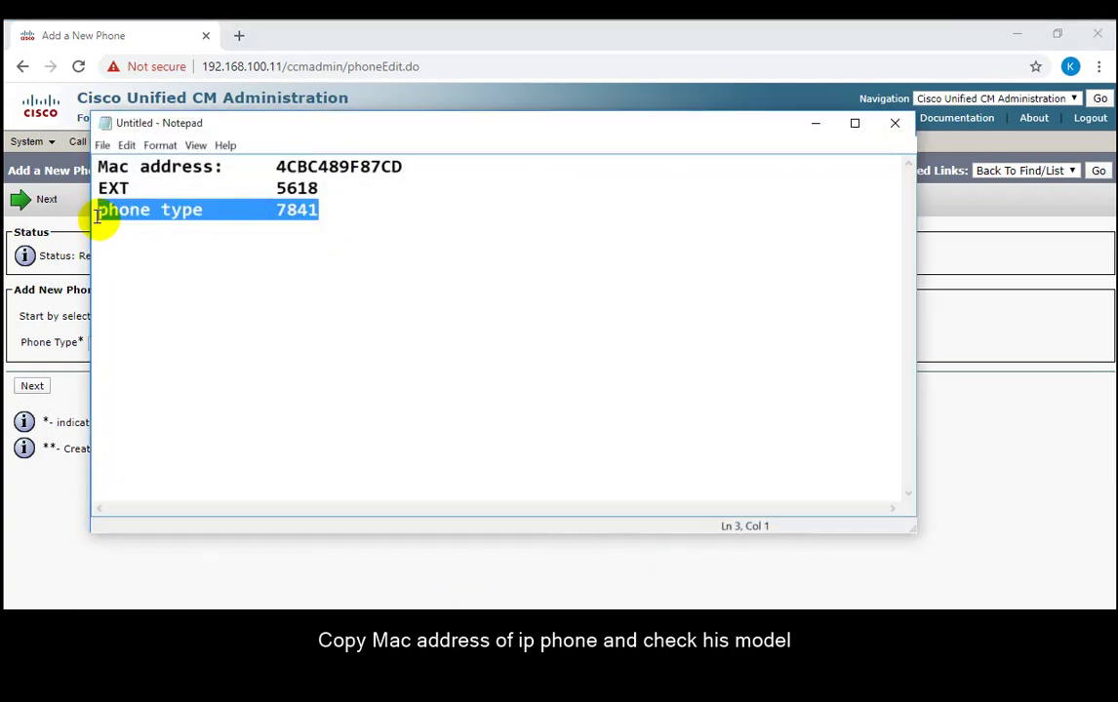
left_click(815, 124)
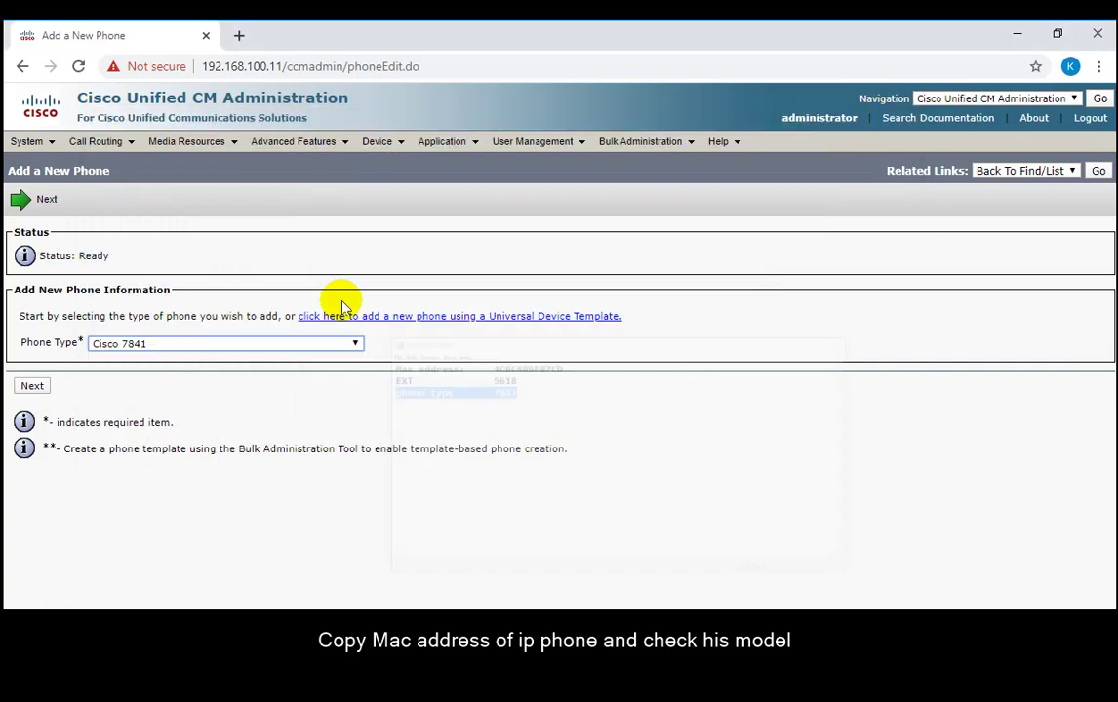
left_click(32, 388)
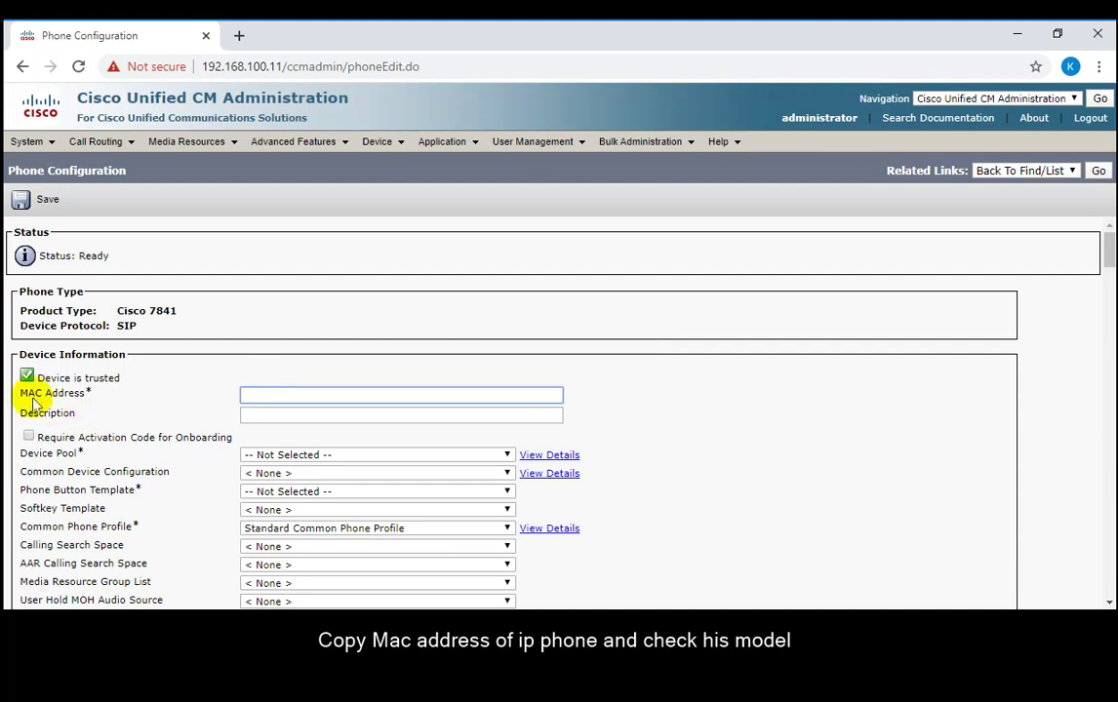
Paste 4CBC489F87CD as the new phone's MAC address and let the description fill in from it
left_click_drag(18, 391, 80, 397)
left_click(265, 396)
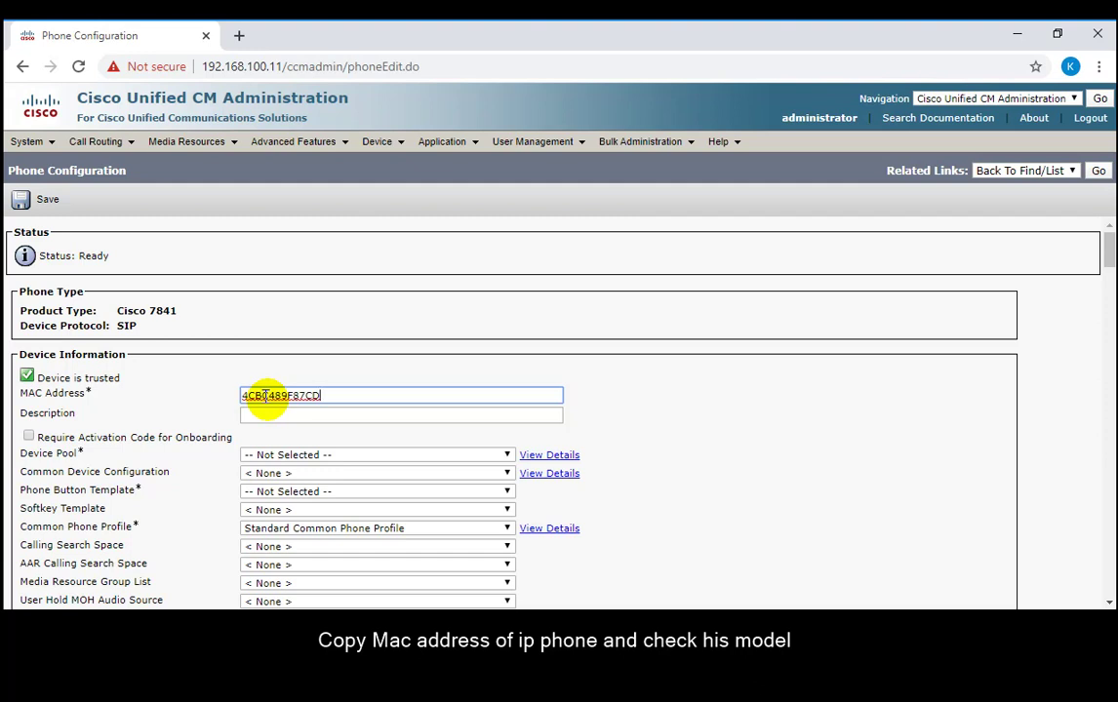
key("Tab")
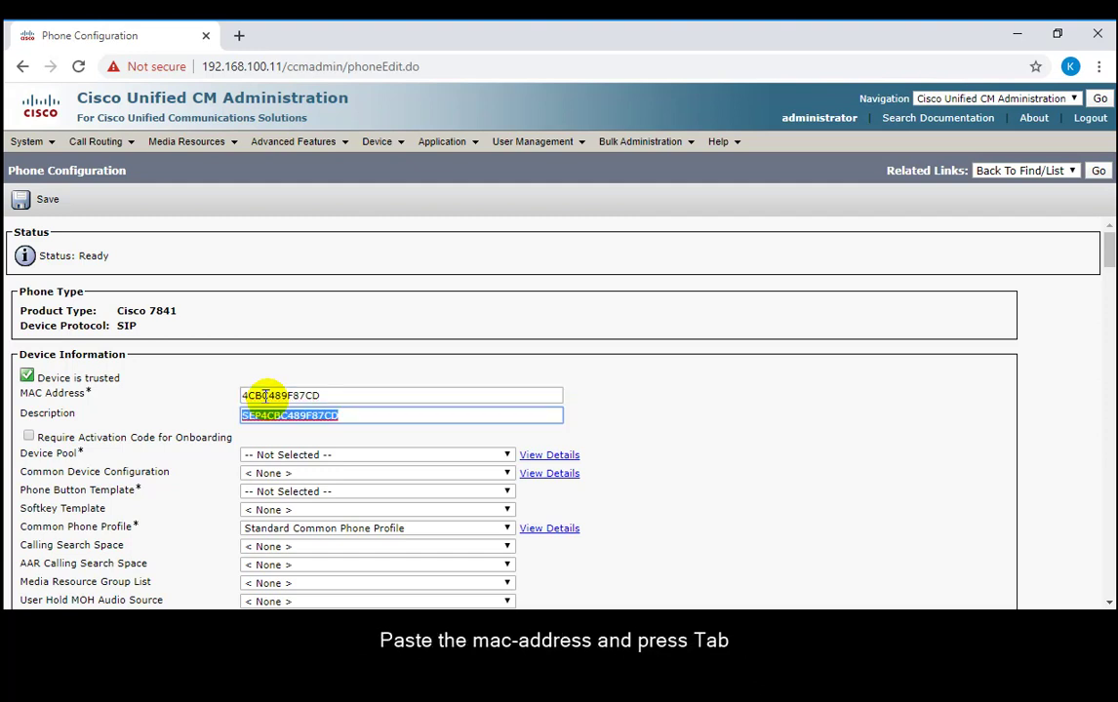
key("Tab")
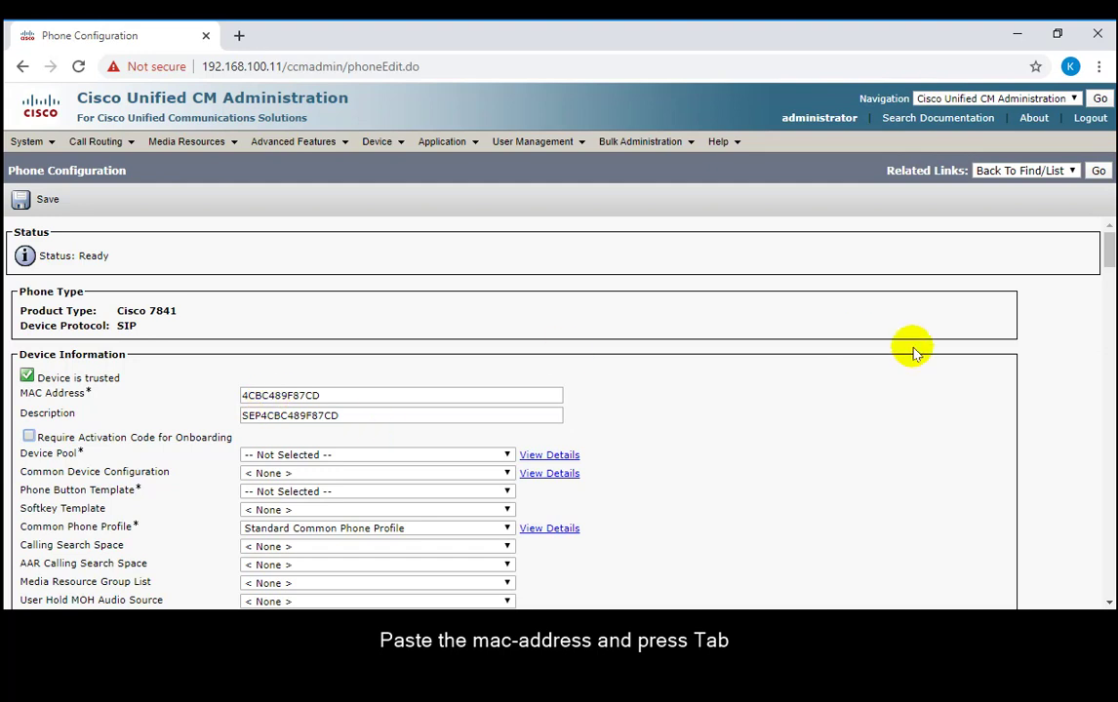
Set the phone's Calling Search Space to Css_International_FAC and its Device Pool to Default
left_click_drag(1110, 250, 1110, 259)
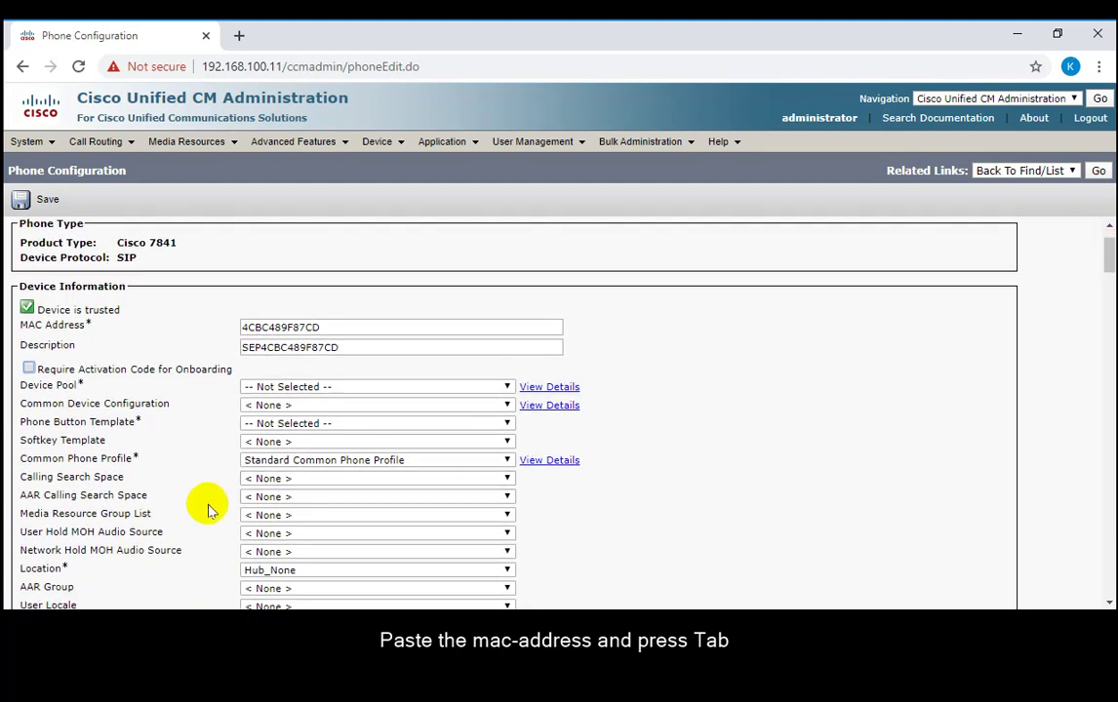
left_click(264, 479)
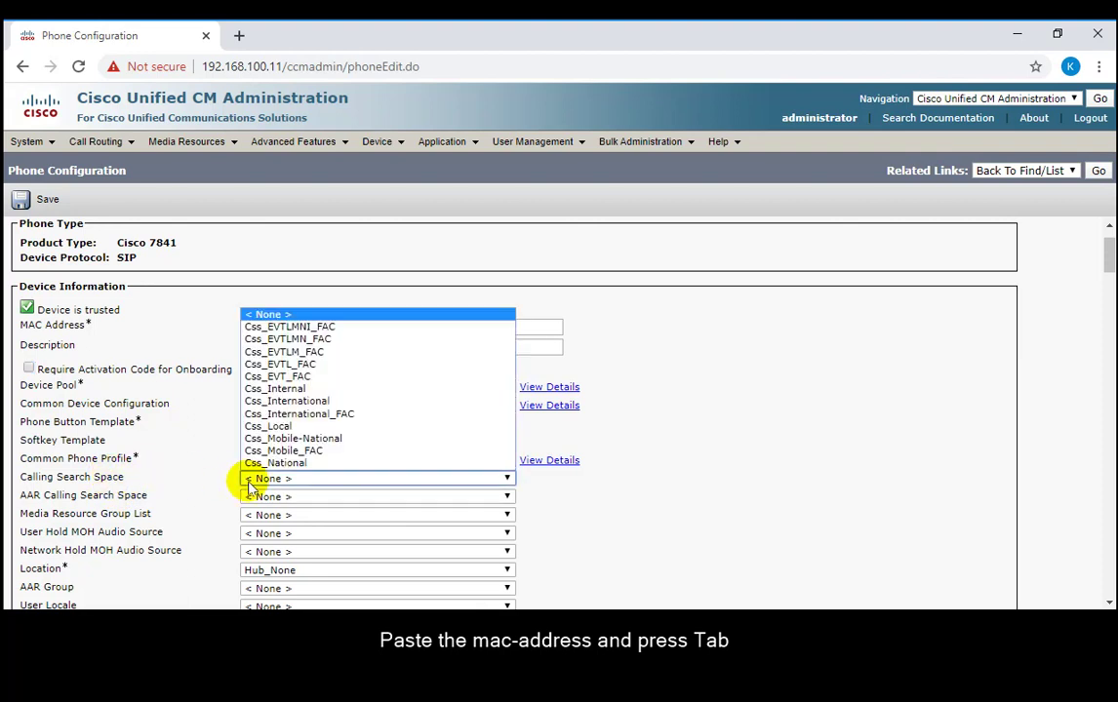
left_click(327, 416)
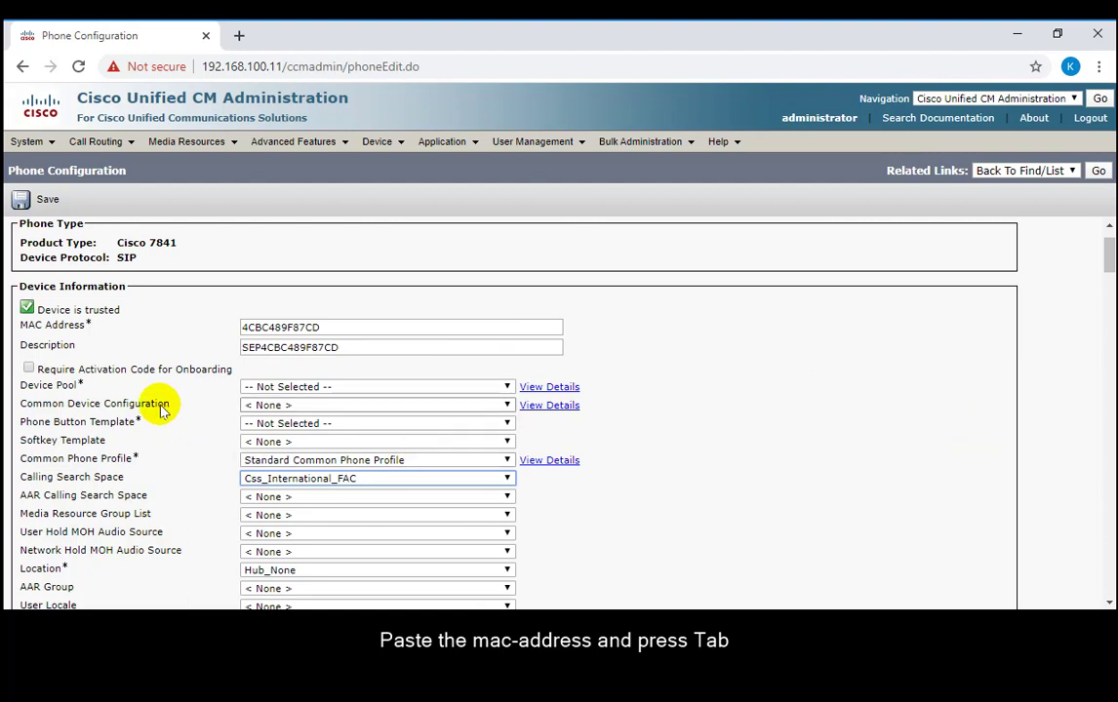
left_click(314, 388)
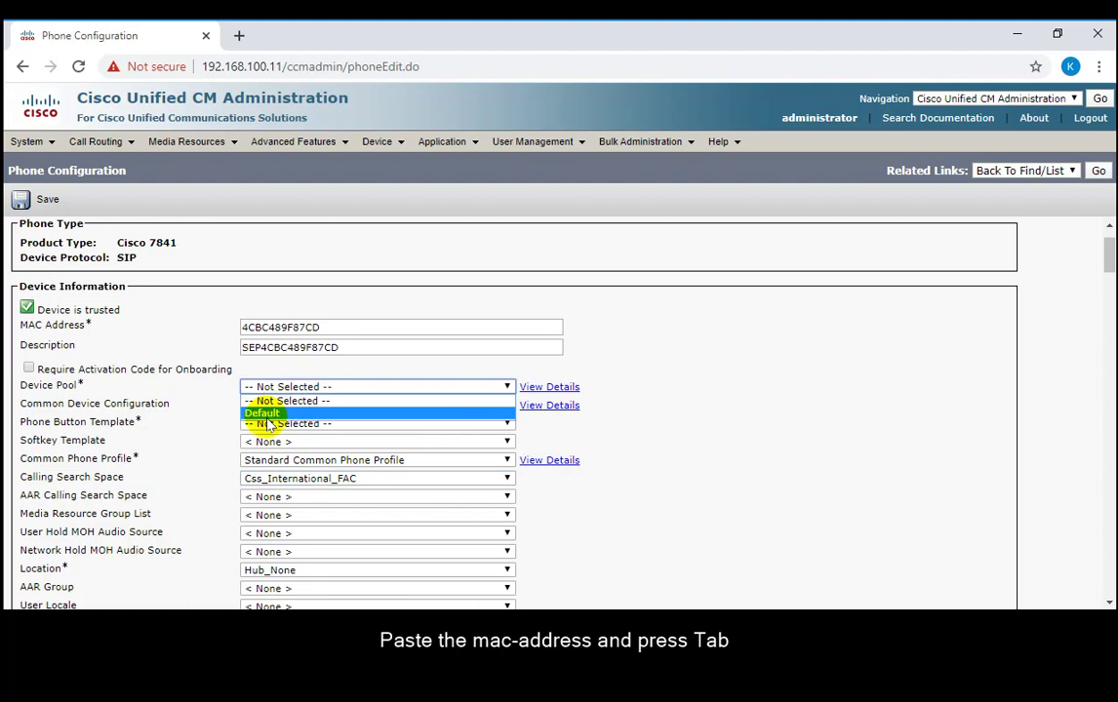
left_click(271, 414)
left_click(271, 406)
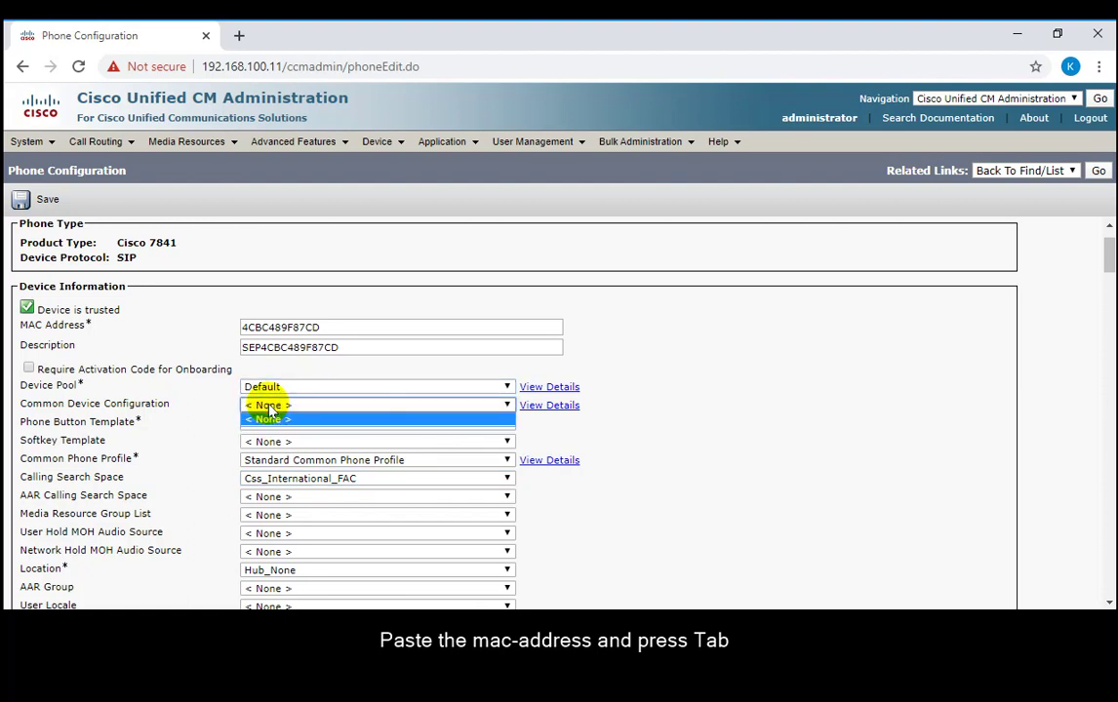
left_click(176, 423)
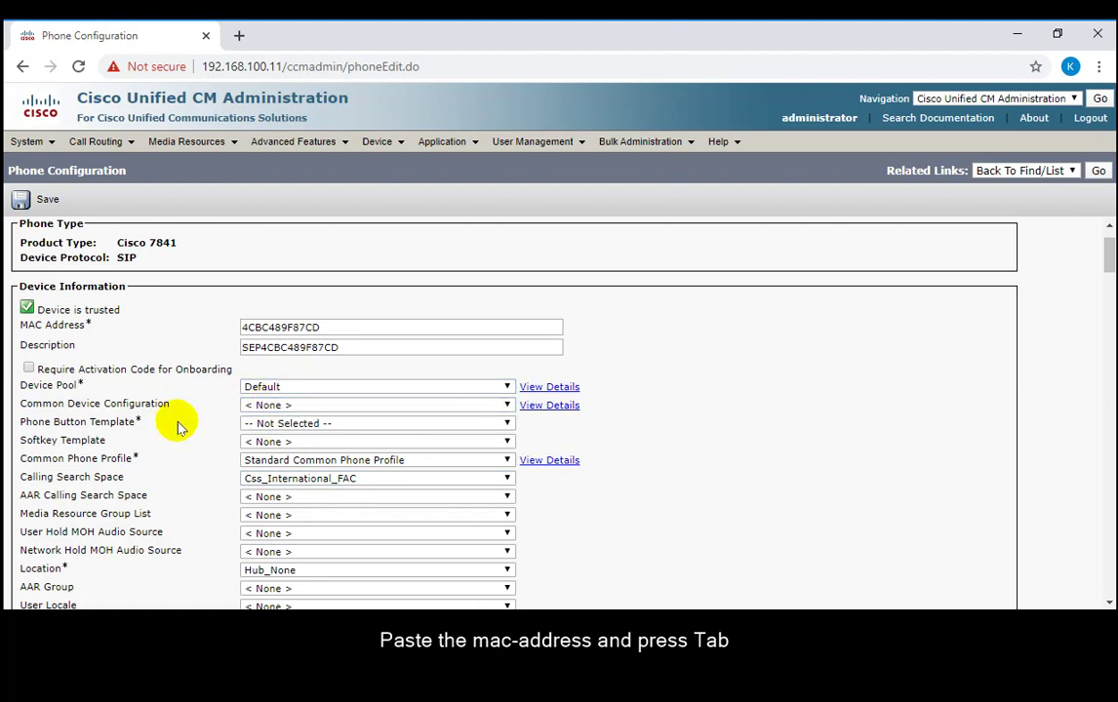
Set the phone's button template to Standard 7841 SIP
left_click(256, 425)
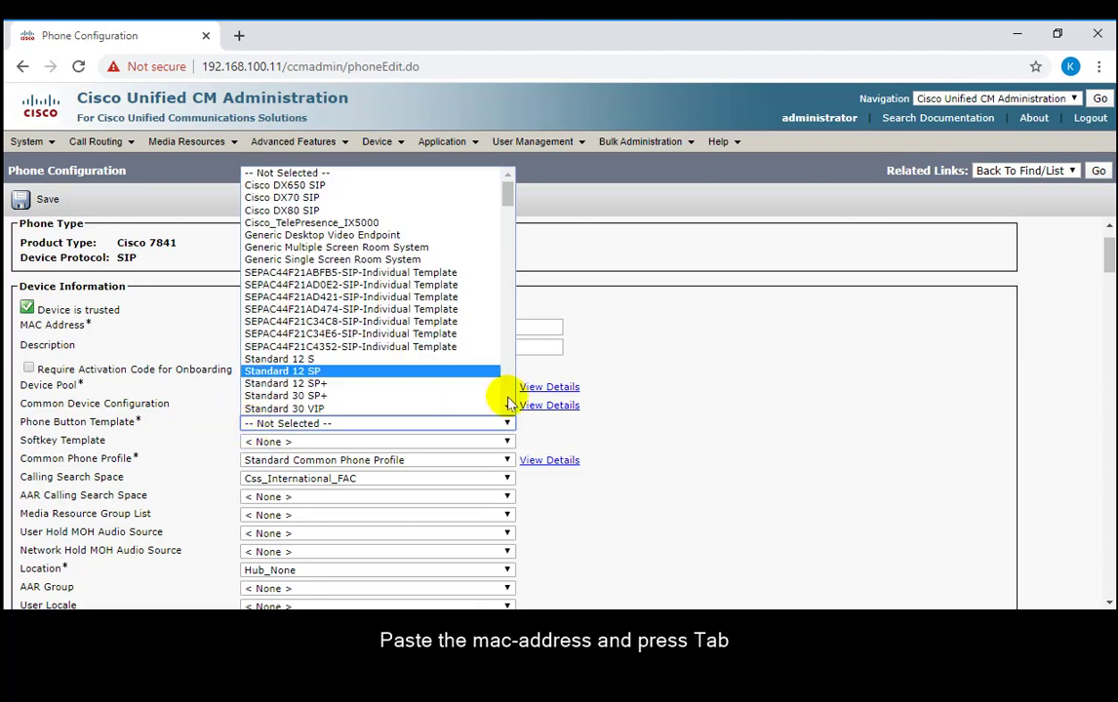
scroll(507, 408, "down", 10)
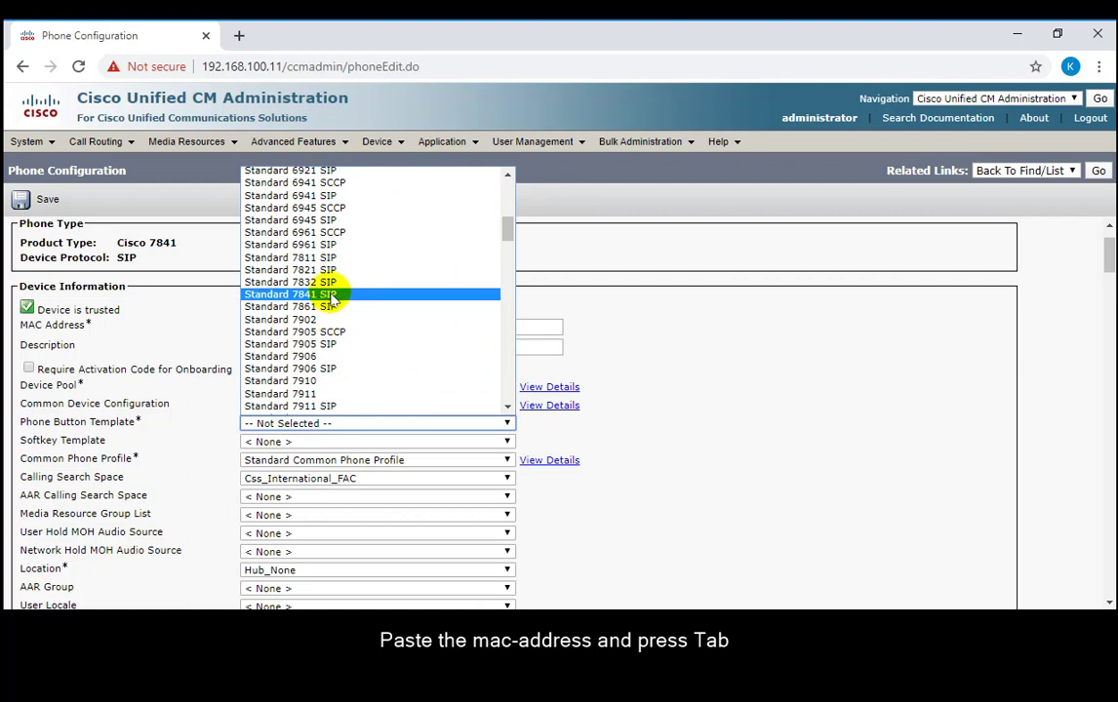
left_click(329, 295)
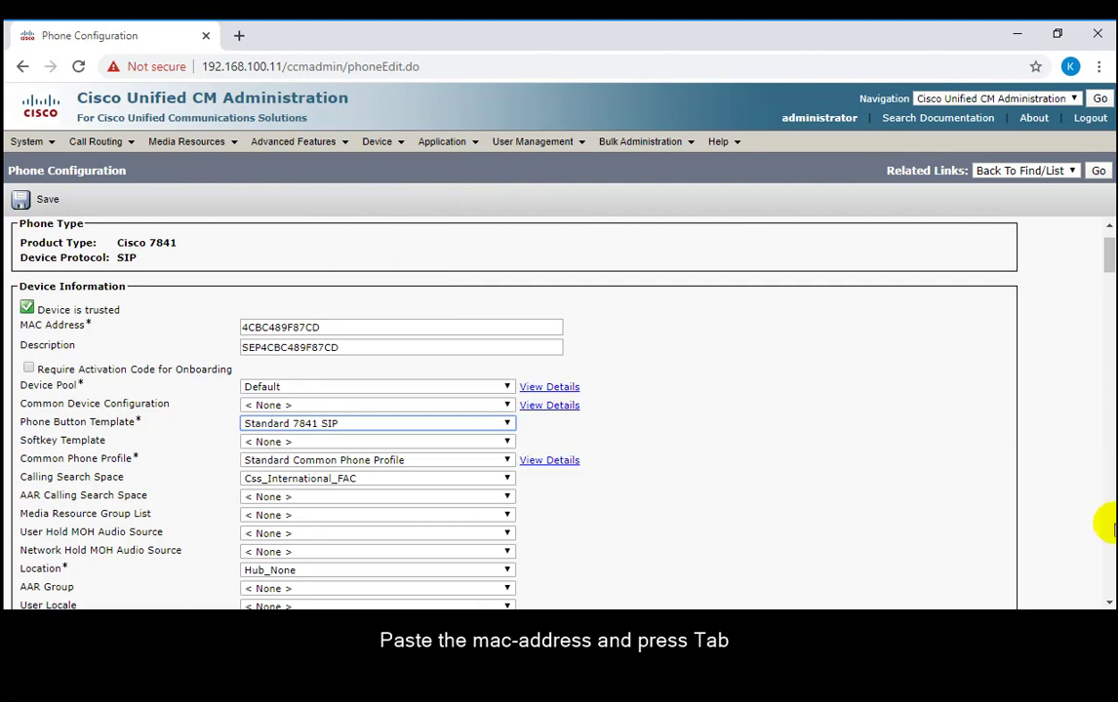
Set the phone's owner to Anonymous (Public/Shared Space)
scroll(1108, 603, "down", 3)
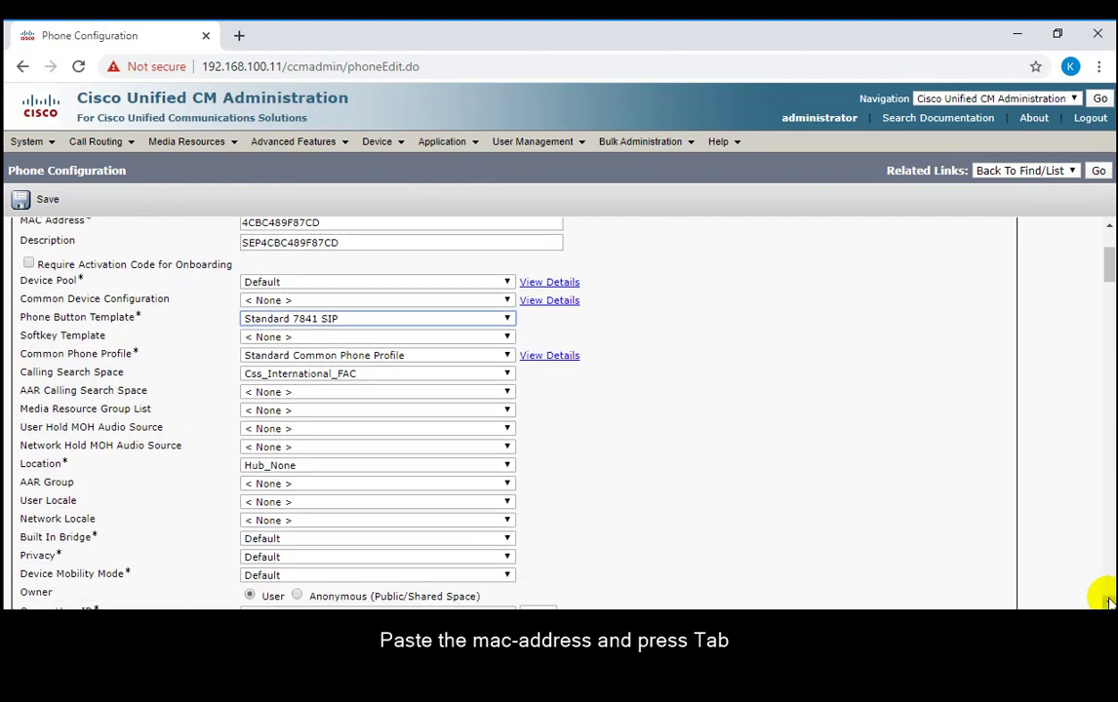
scroll(1109, 603, "down", 3)
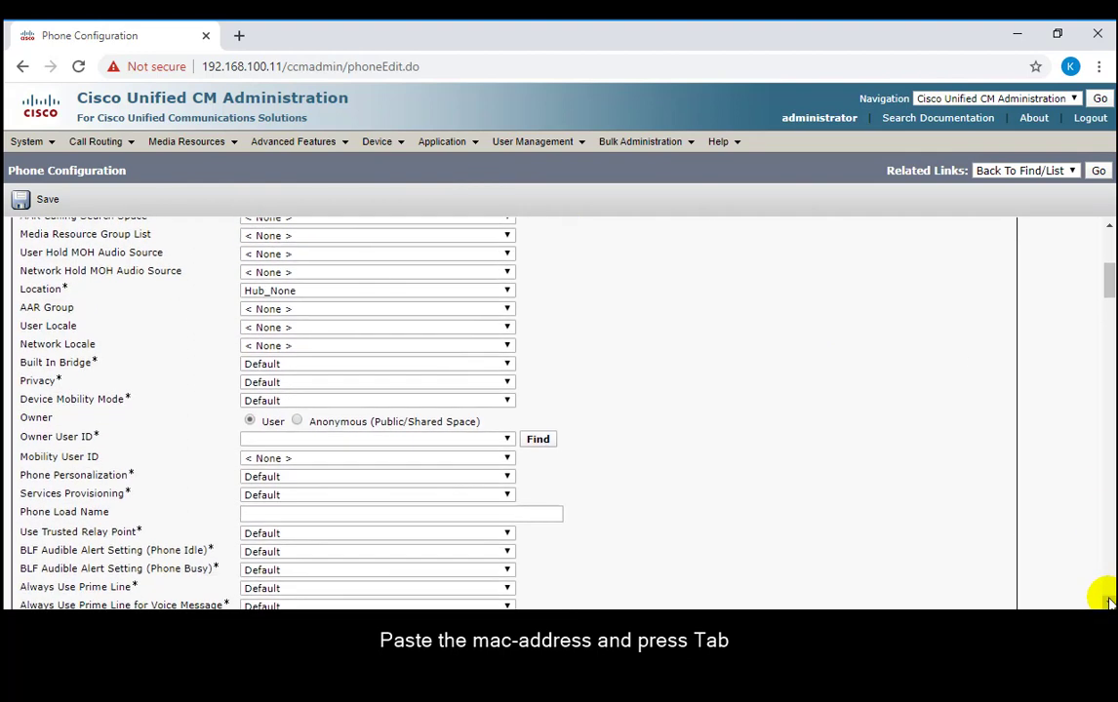
double_click(30, 418)
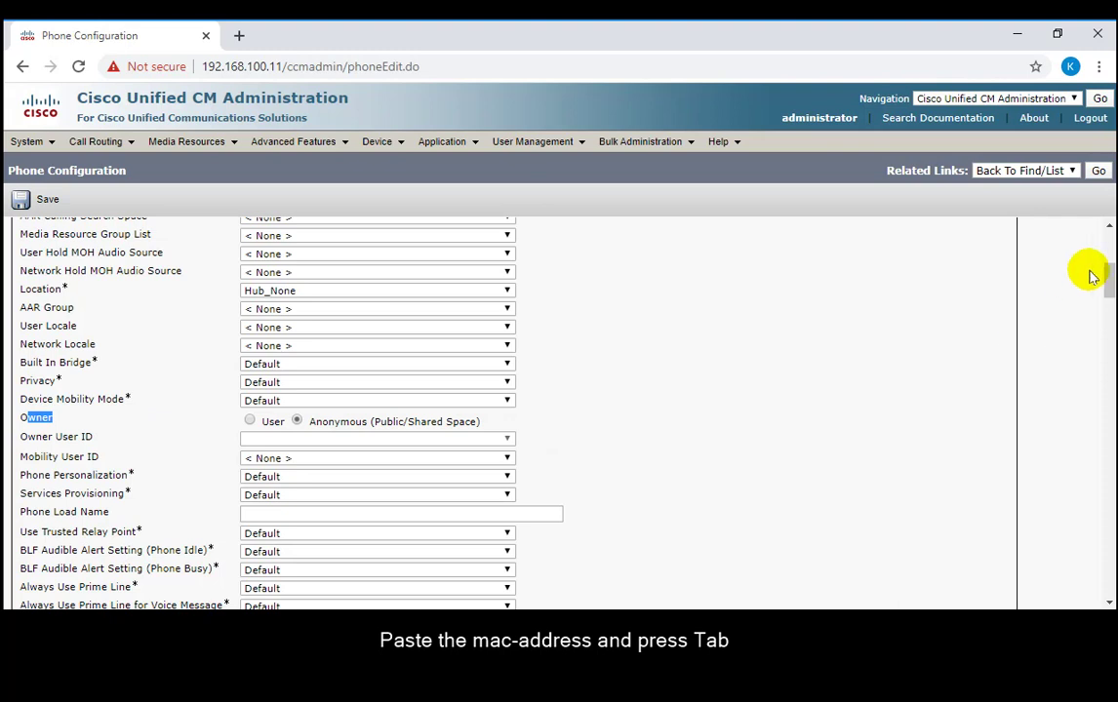
Try to save the new phone's configuration
left_click_drag(1109, 283, 1109, 568)
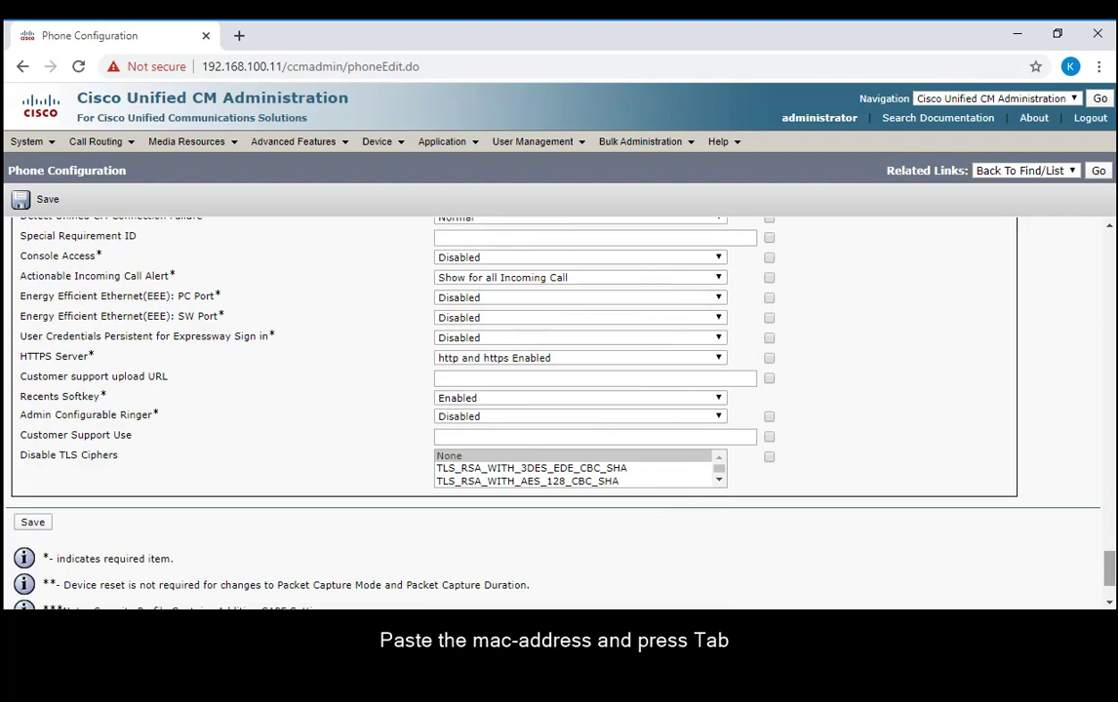
left_click(19, 201)
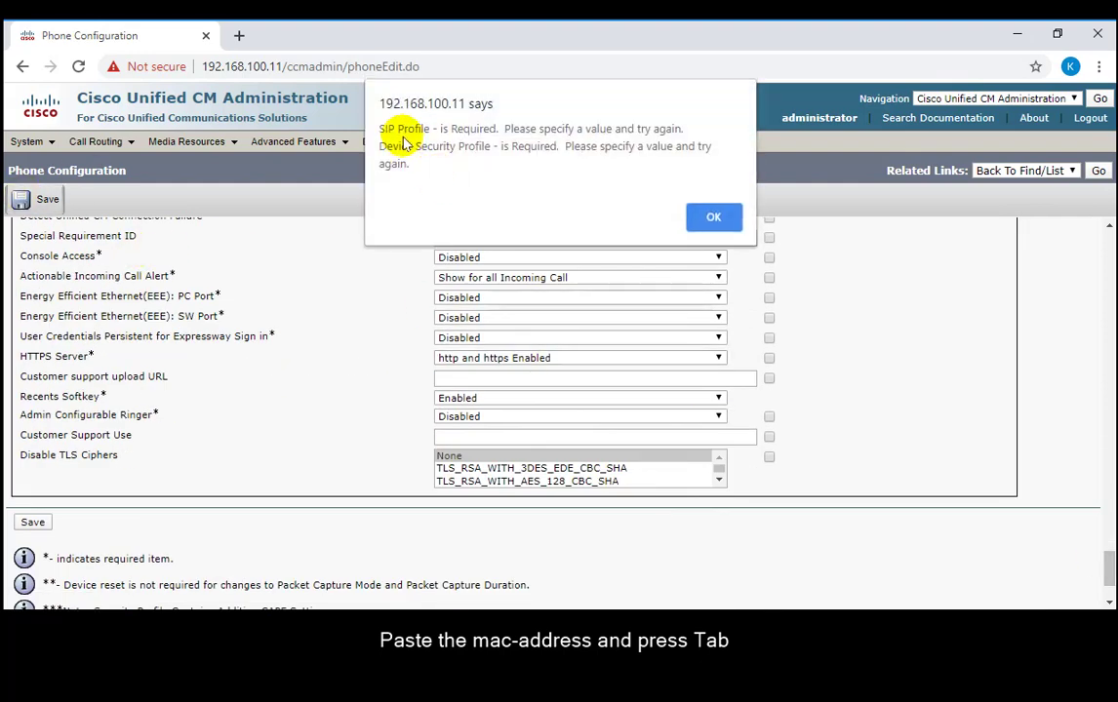
left_click(710, 218)
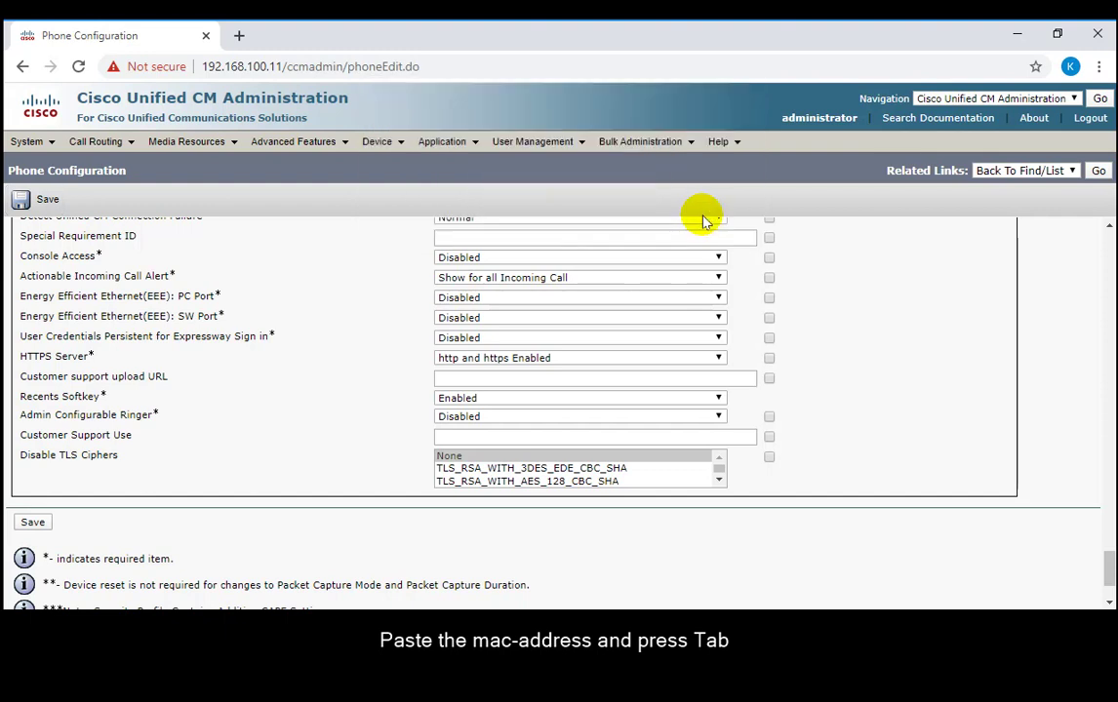
Set the phone's SIP Profile to Standard SIP Profile and its Device Security Profile to Cisco 7841 - Standard SIP Non-Secure Profile
key("ctrl+f")
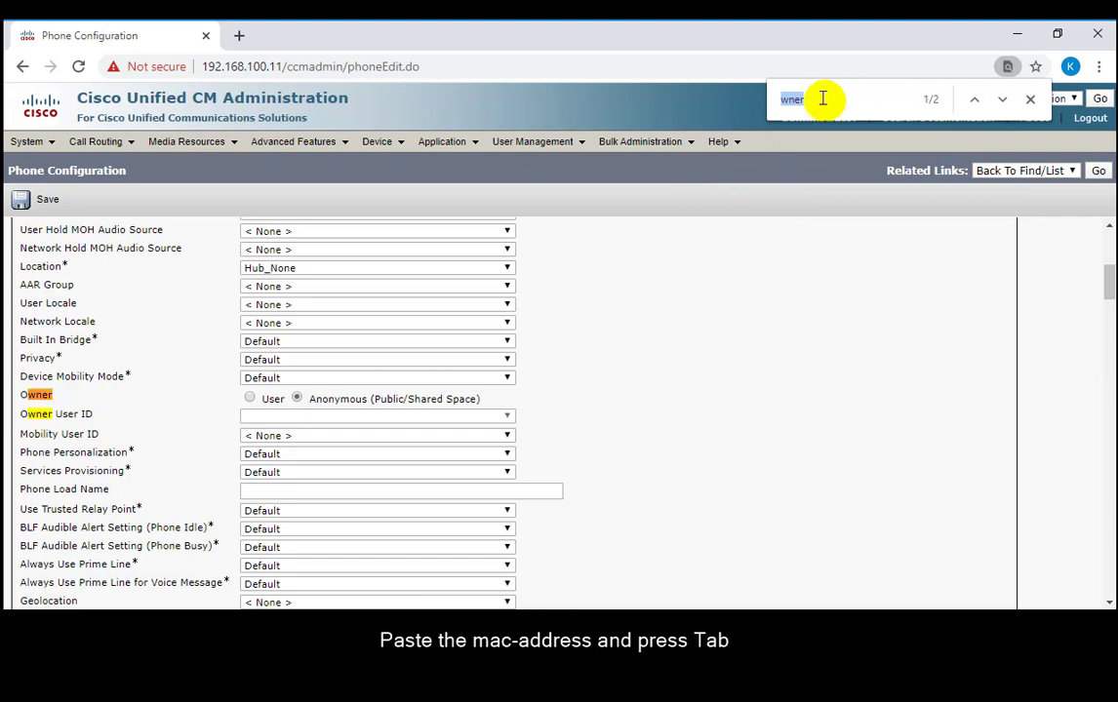
type("sip")
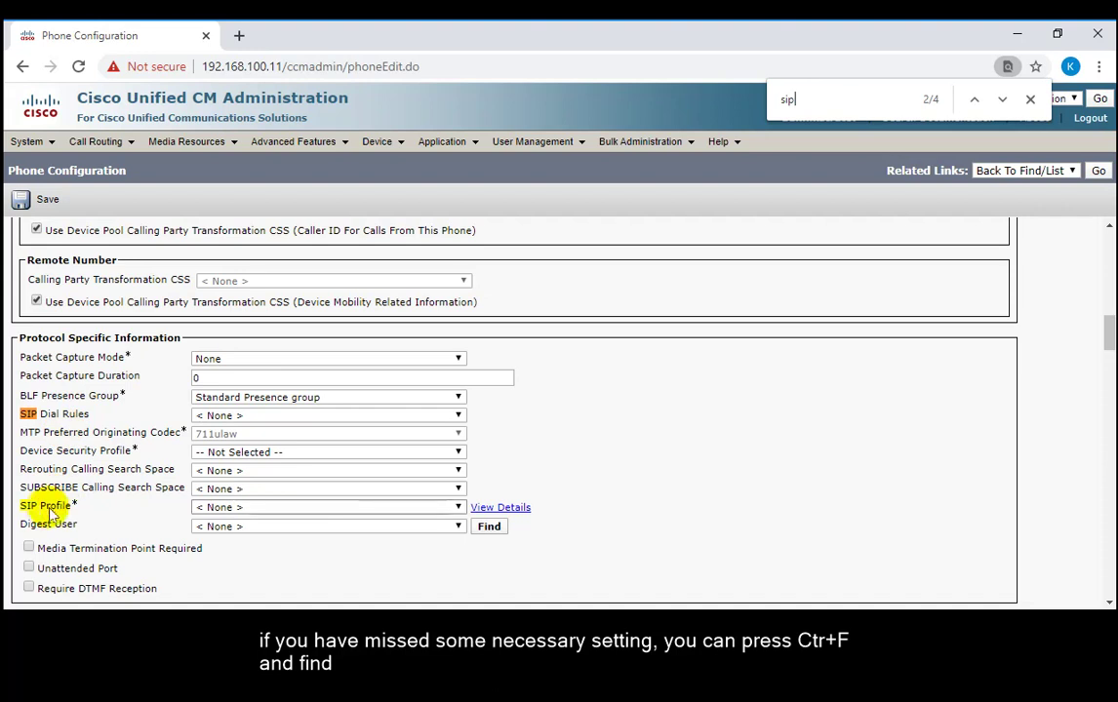
left_click(212, 508)
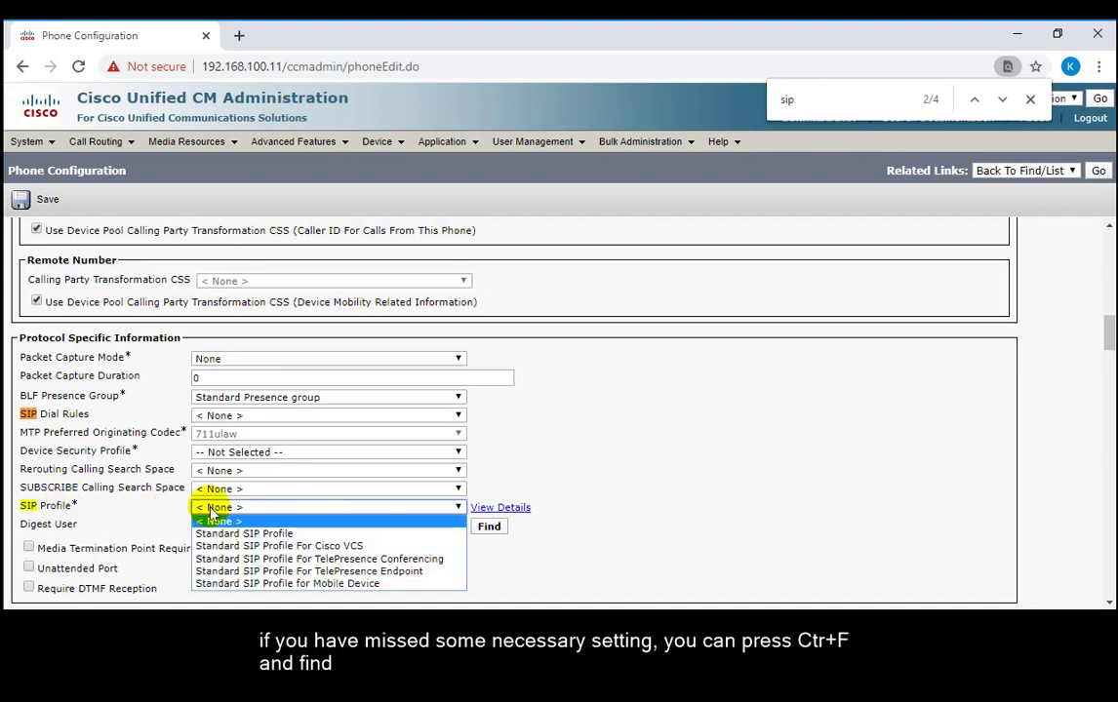
left_click(234, 536)
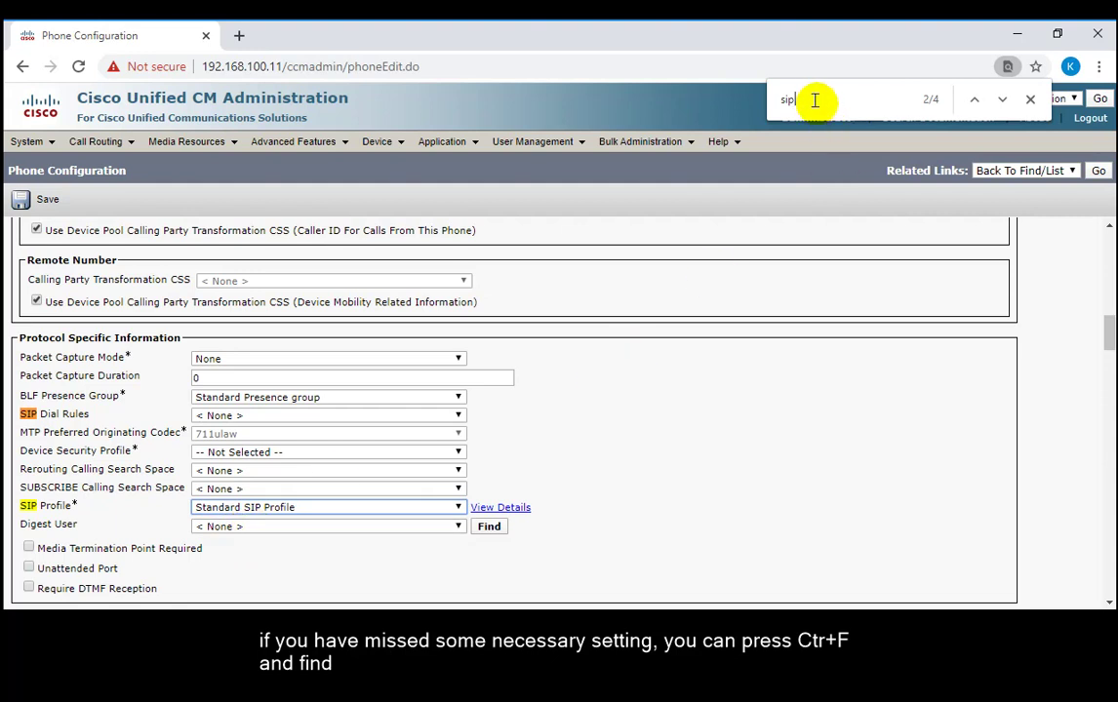
type("security")
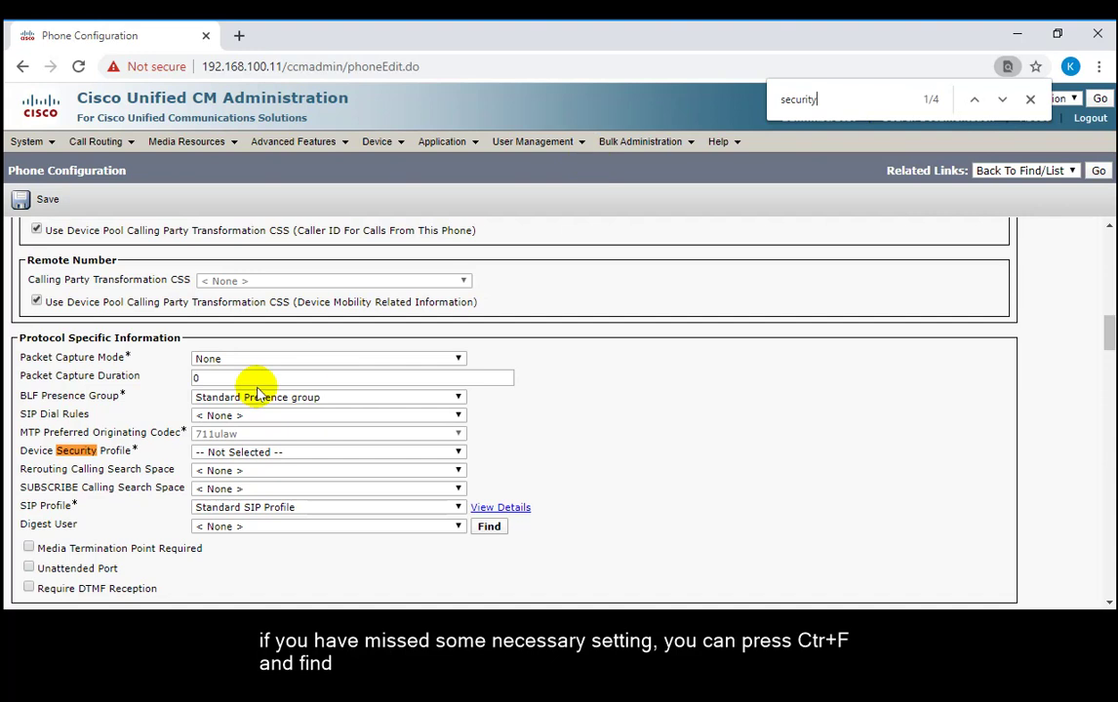
left_click(254, 457)
left_click(253, 479)
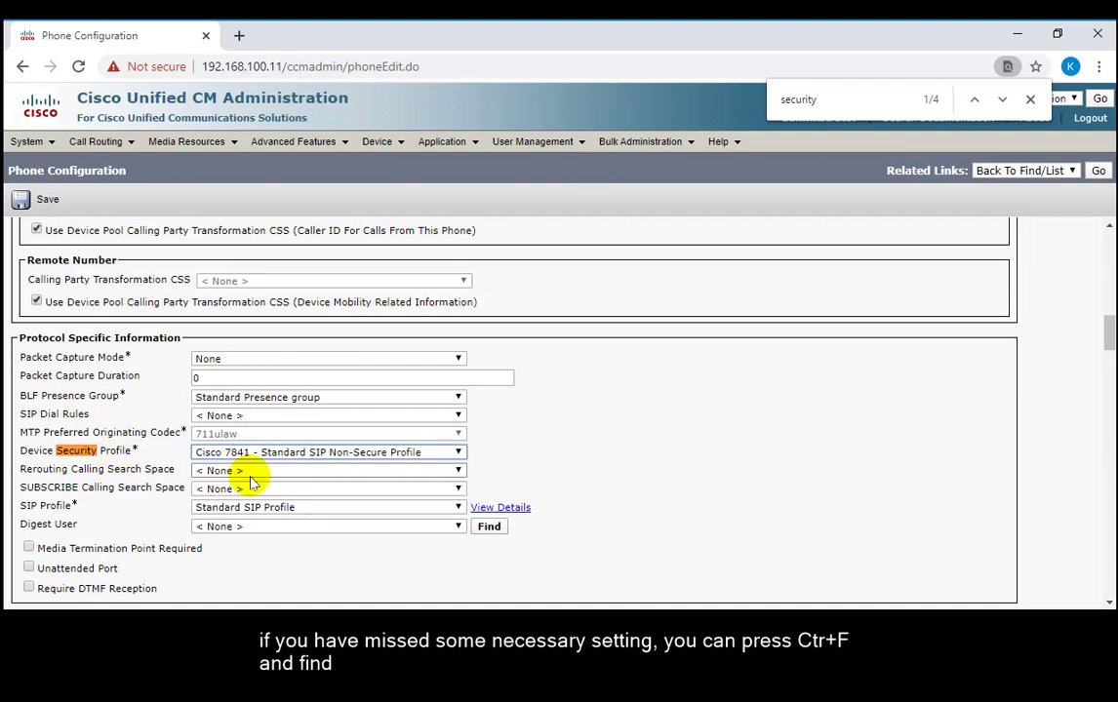
Save the new phone's configuration and accept the Apply Config notice
left_click(38, 206)
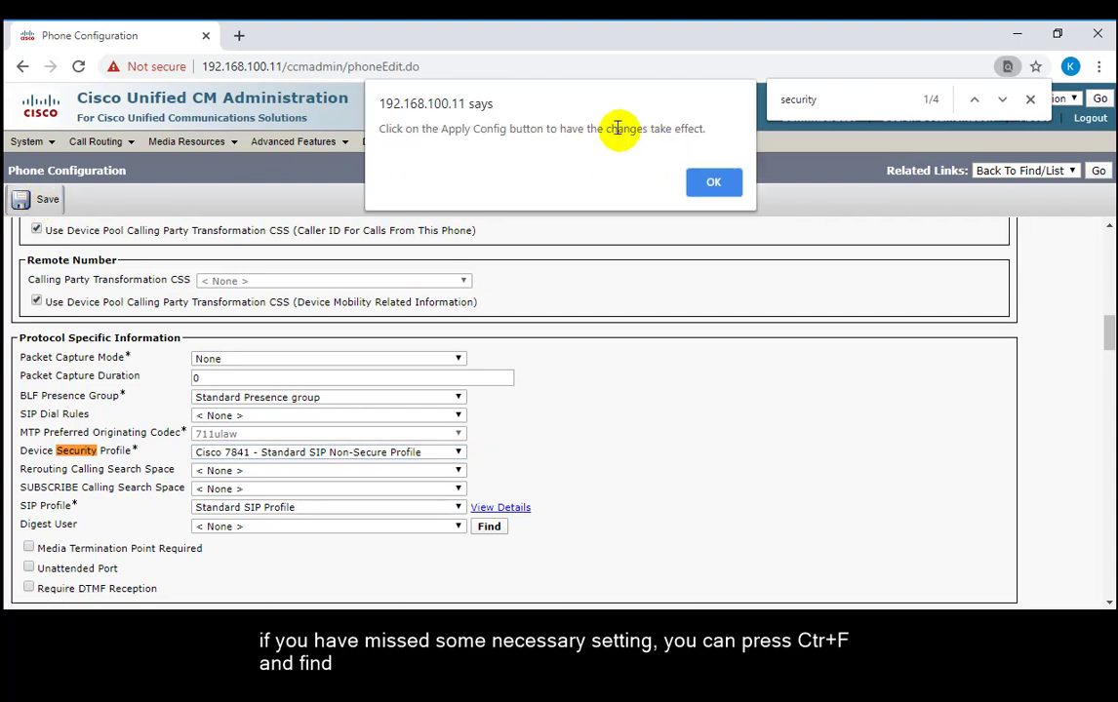
triple_click(663, 128)
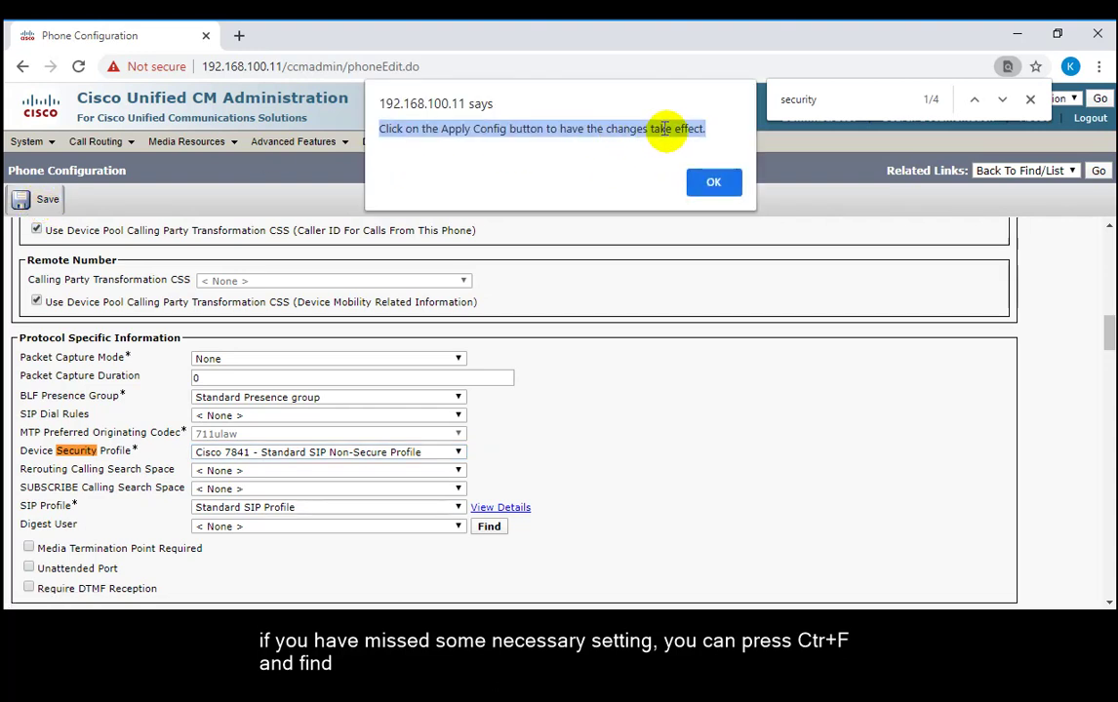
left_click(715, 182)
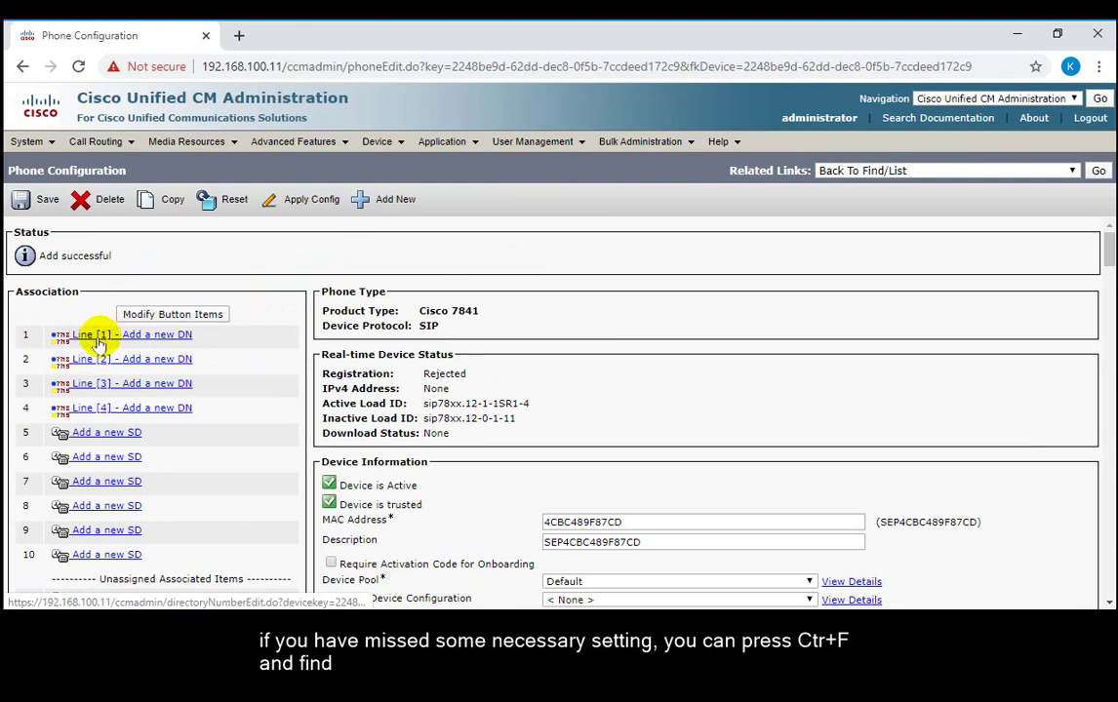
Add directory number 5618 to the phone's Line 1 and let its existing settings load
left_click(130, 339)
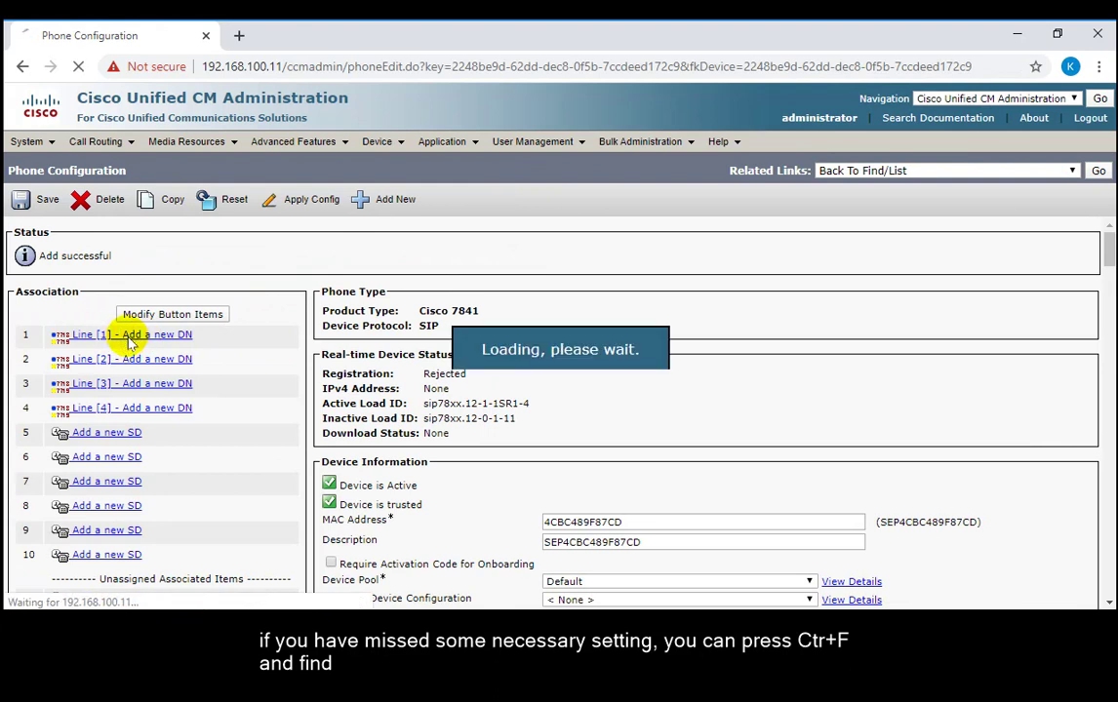
left_click(276, 310)
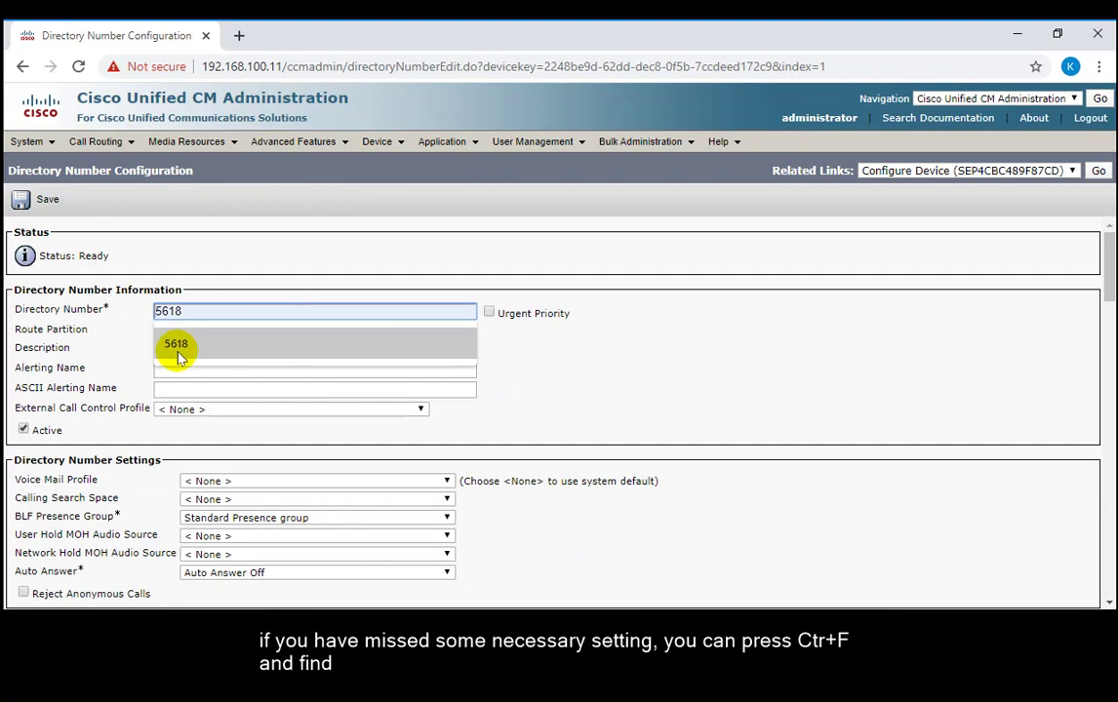
key("Tab")
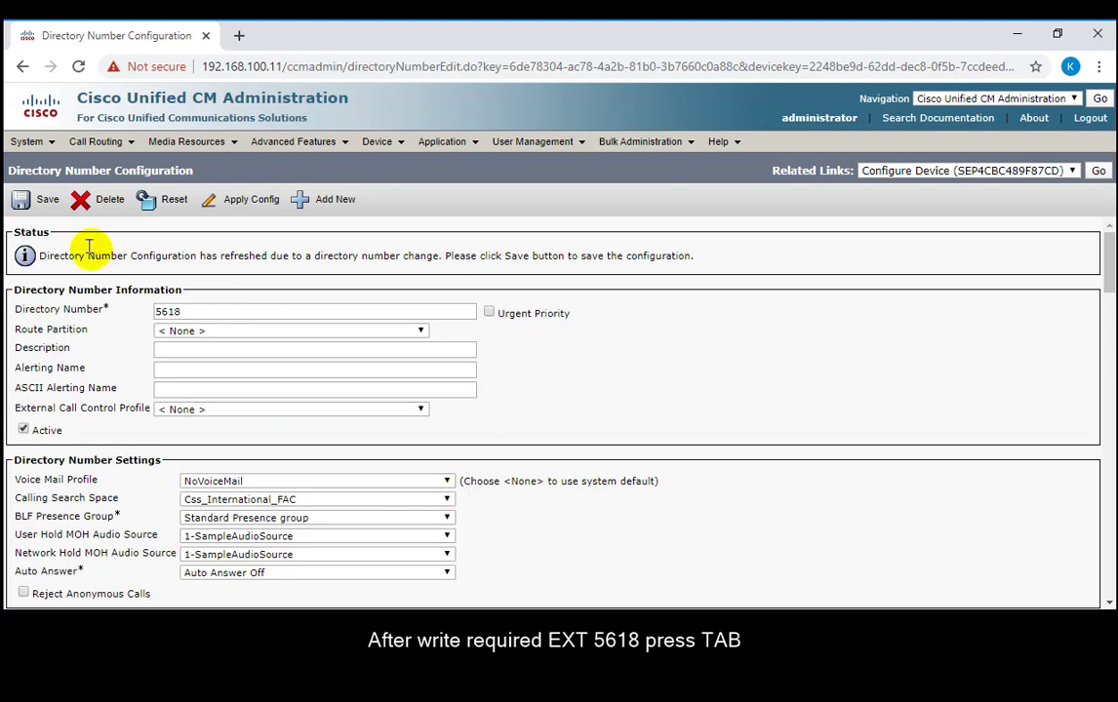
Save the directory number on Line 1 and apply its configuration to the phone
left_click(42, 210)
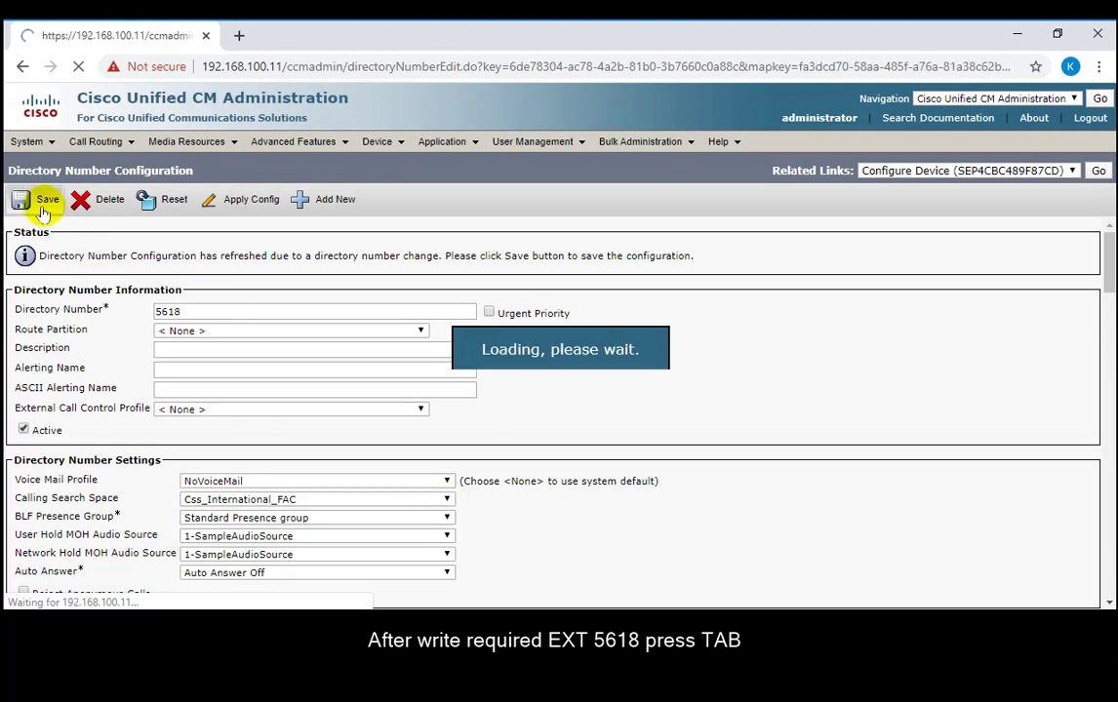
left_click(243, 208)
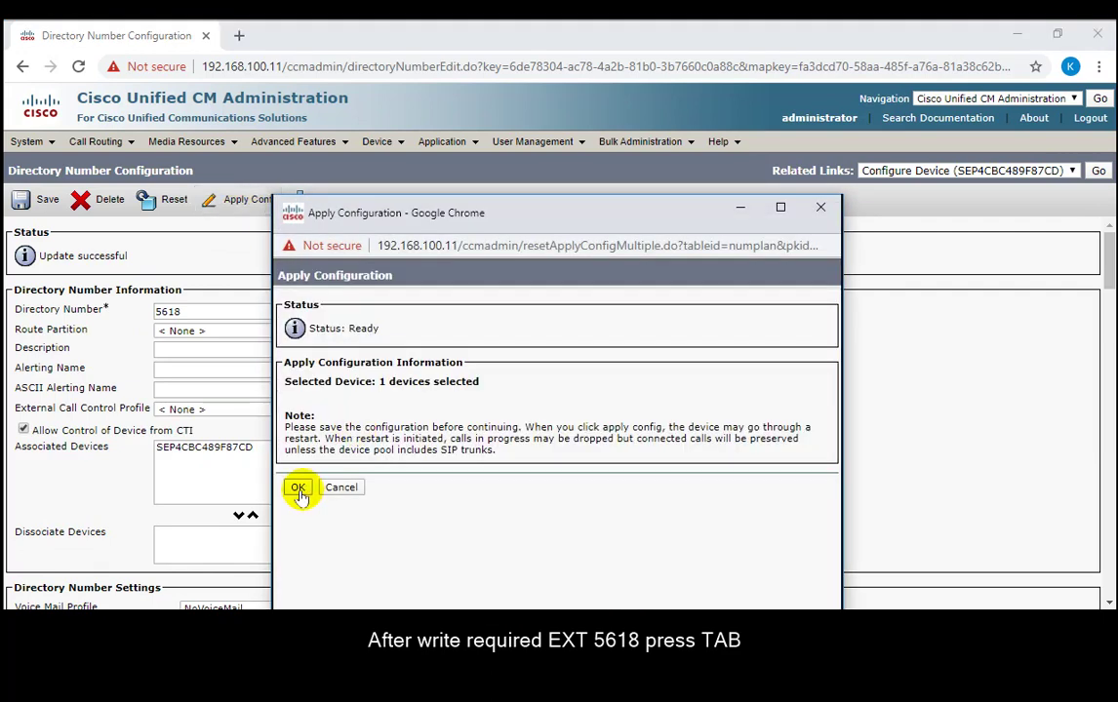
left_click(299, 490)
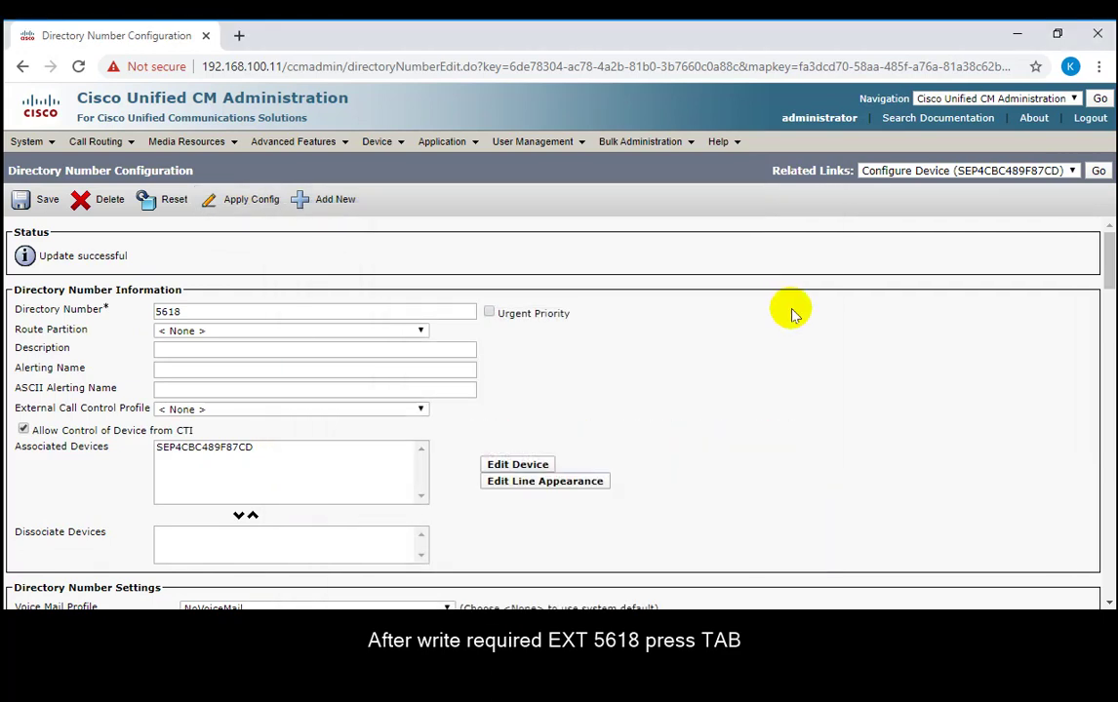
Return to the phone list and find phones whose directory number begins with 5618
left_click(1099, 173)
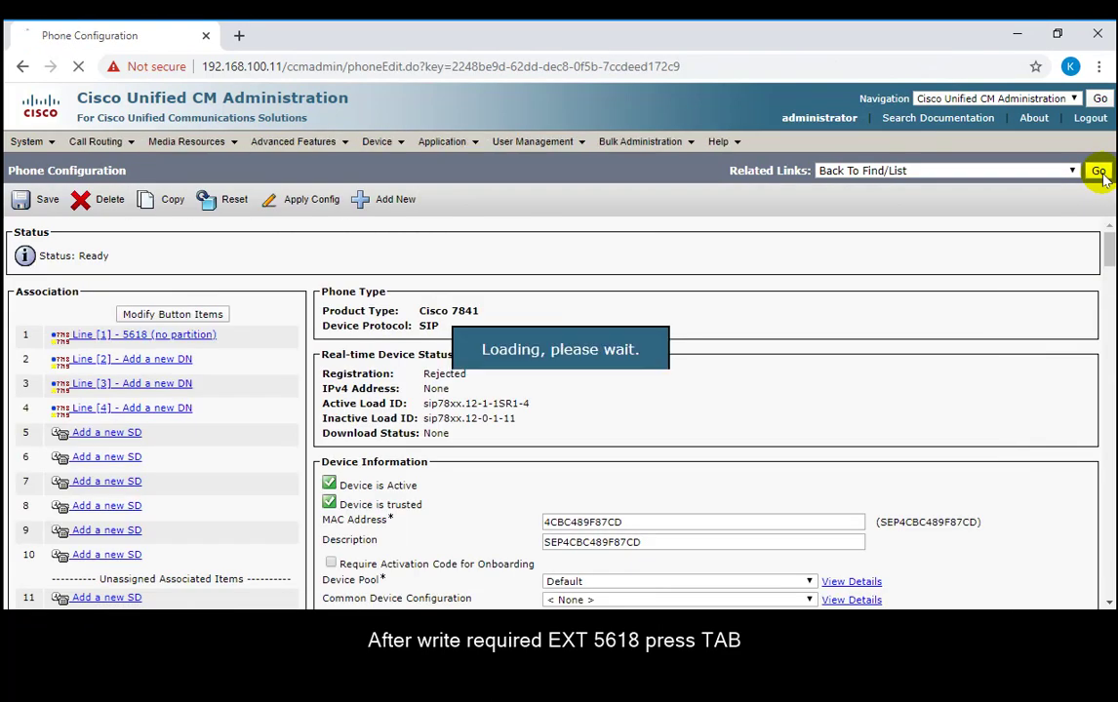
left_click(1100, 174)
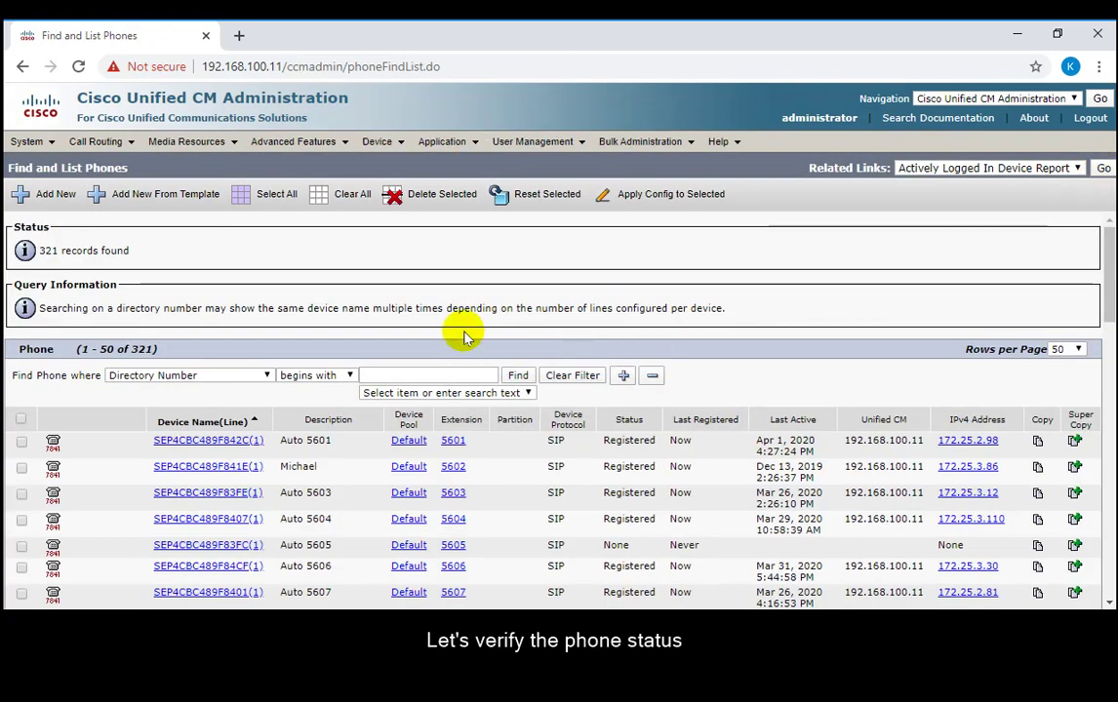
left_click(438, 374)
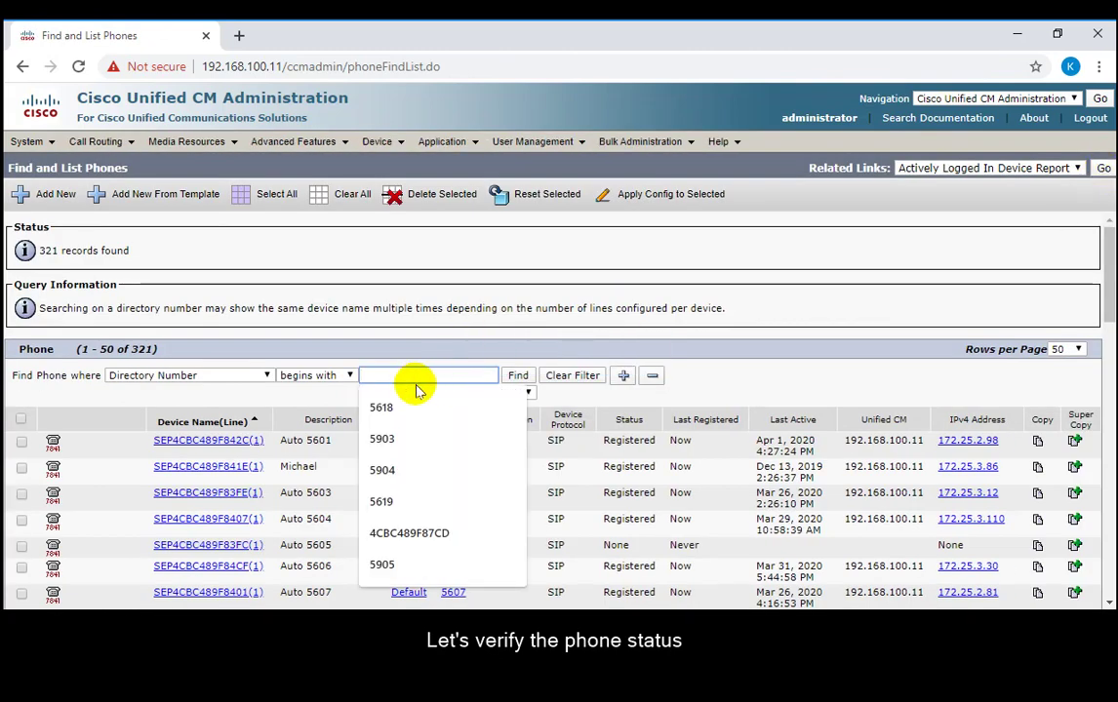
left_click(381, 407)
left_click(517, 375)
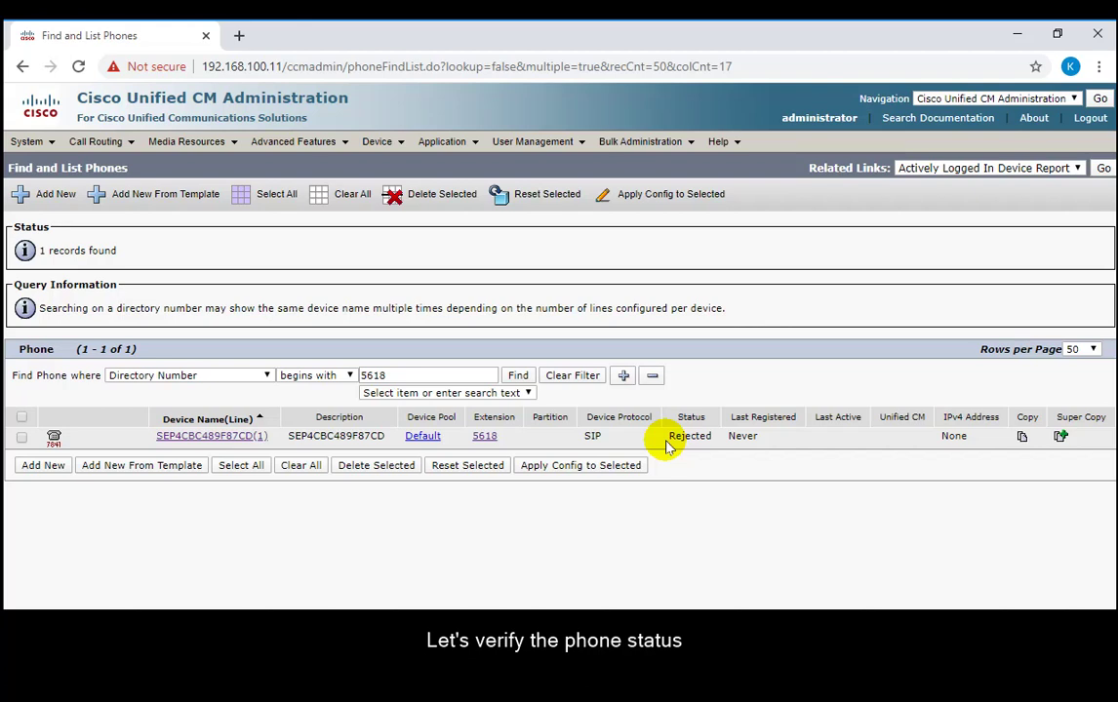
Repeat the search for directory number 5618 and check the phone's registration status
left_click(518, 378)
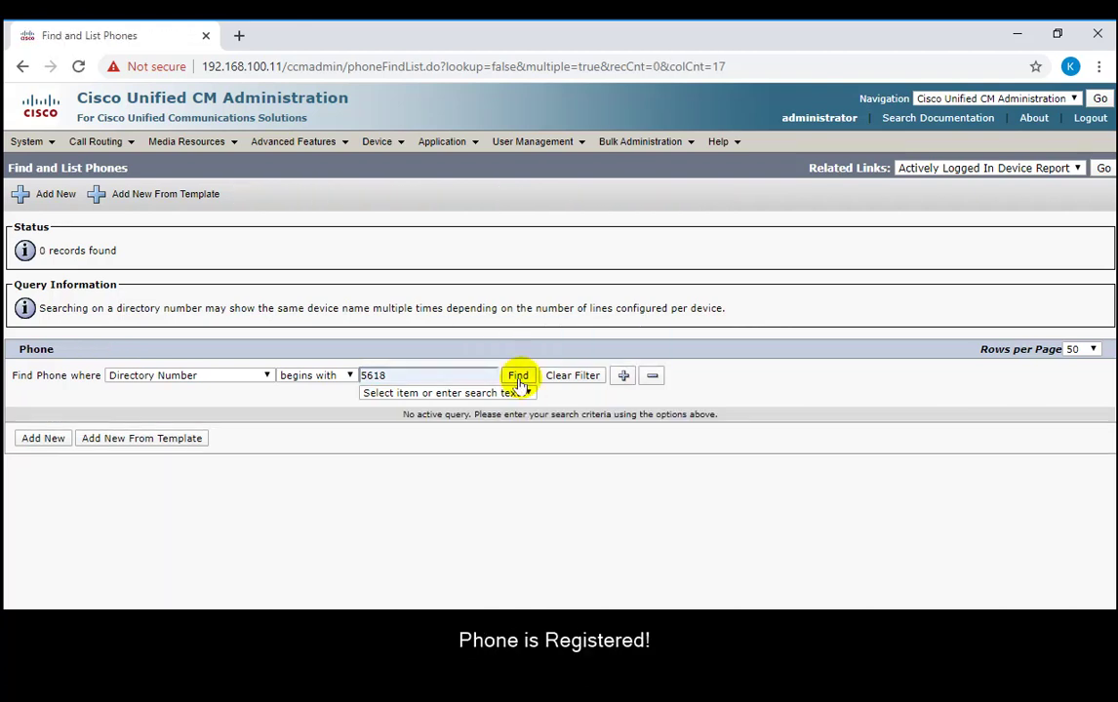
left_click(517, 379)
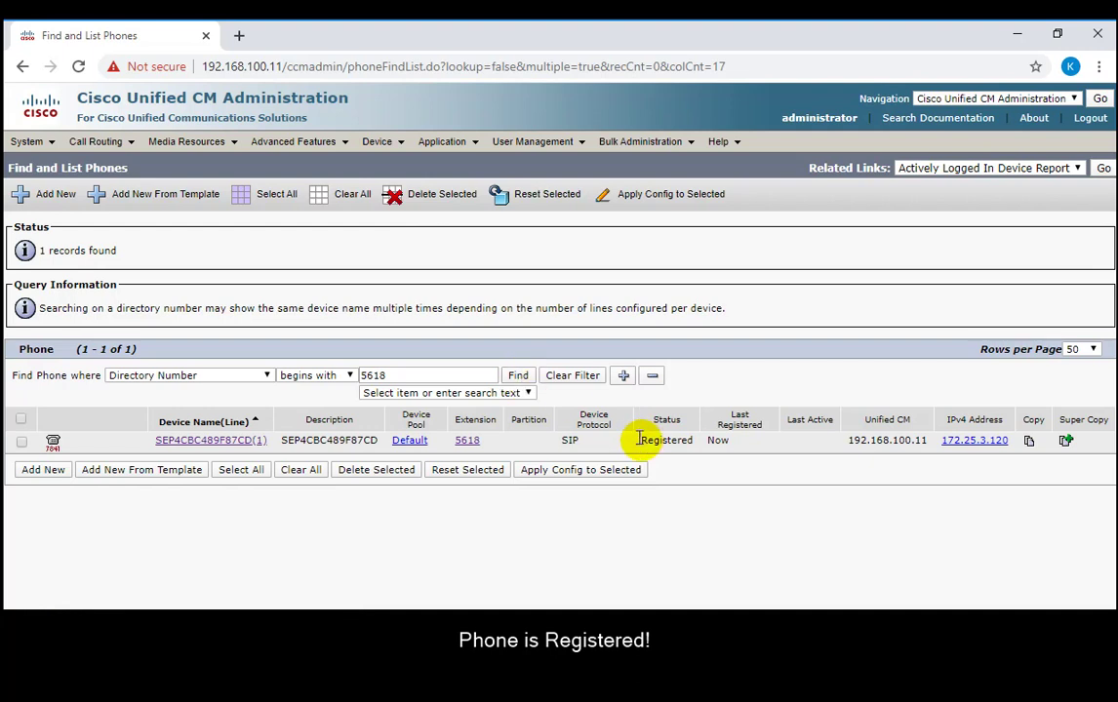
left_click_drag(639, 440, 690, 435)
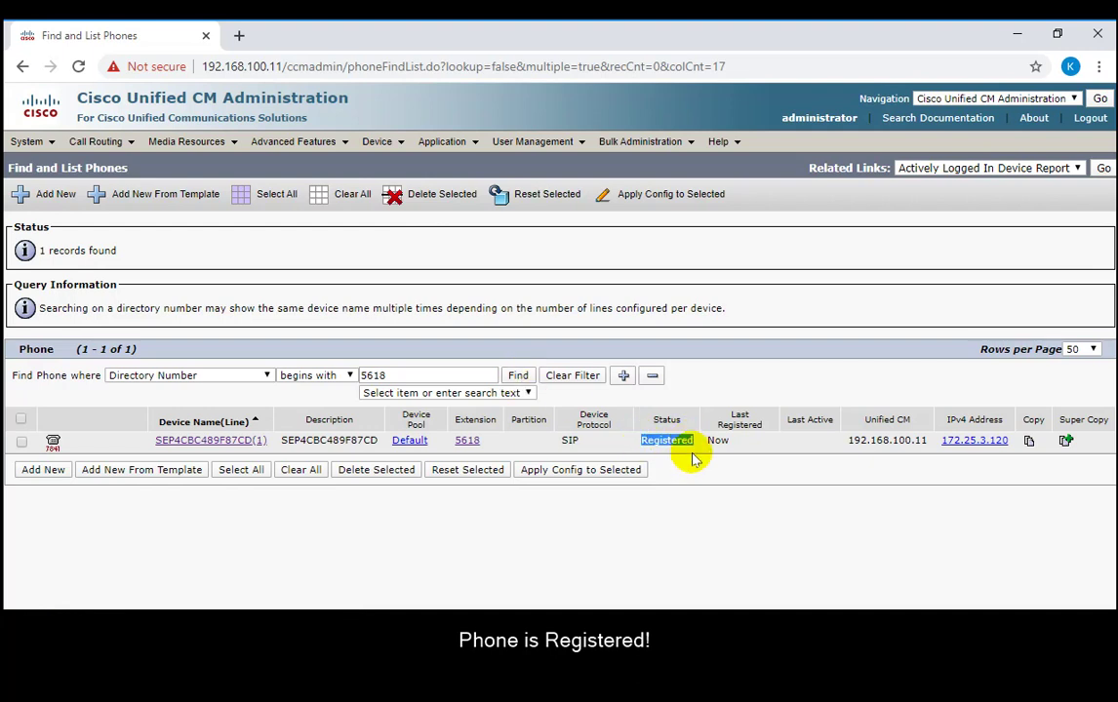